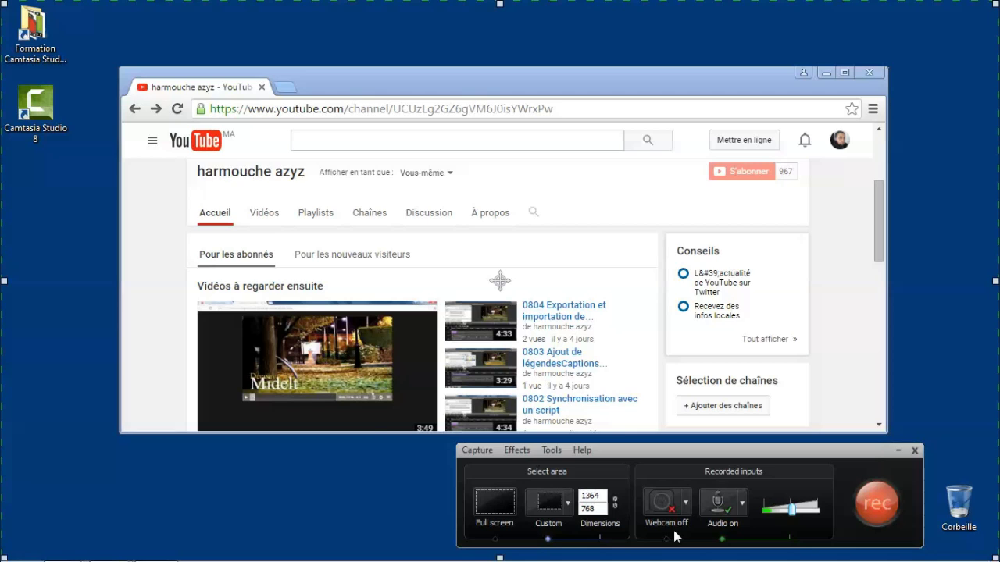
# - Arrange the browser window and recorder panel on screen
pyautogui.click(581, 378)
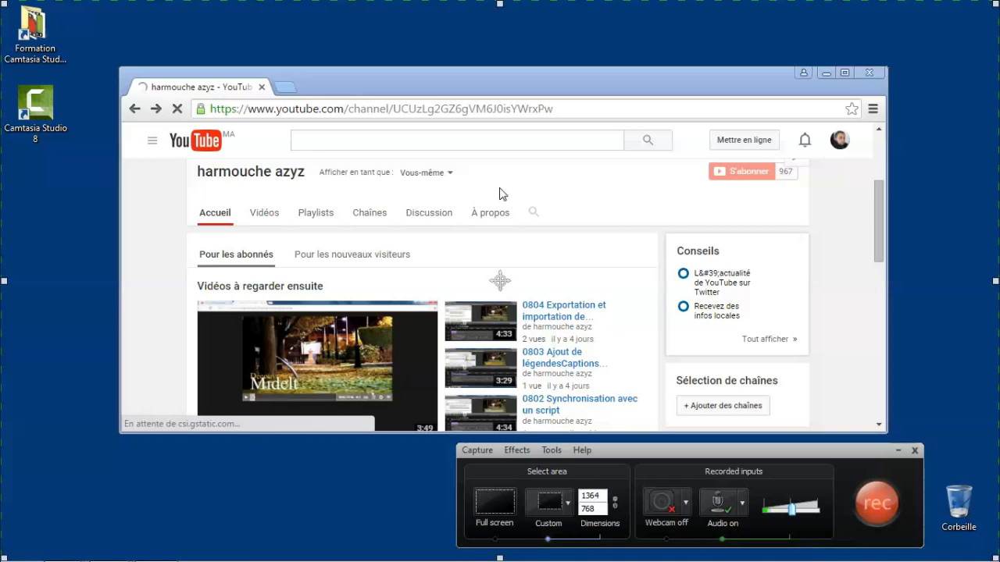
pyautogui.moveTo(495, 75); pyautogui.dragTo(493, 65)
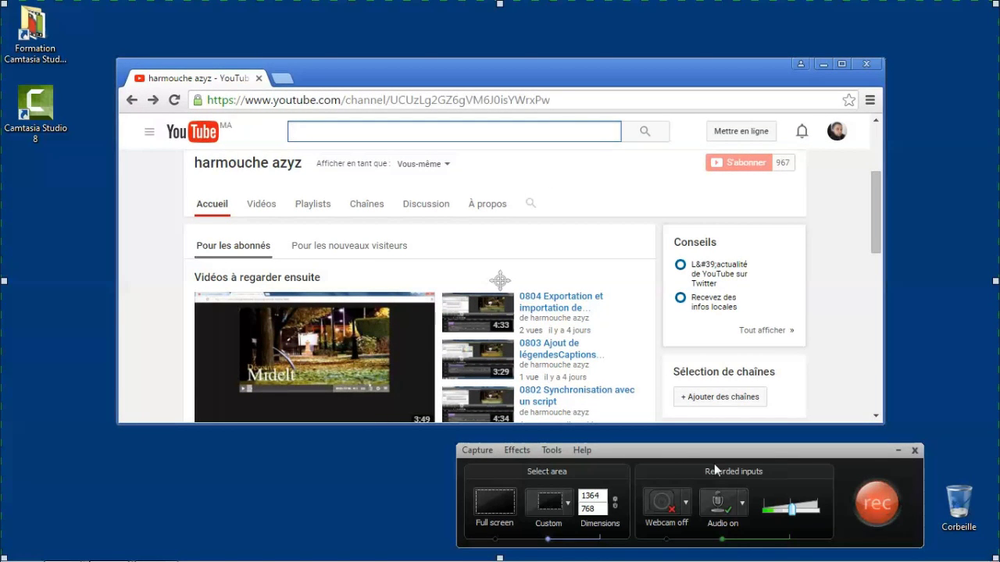
pyautogui.moveTo(699, 453); pyautogui.dragTo(695, 448)
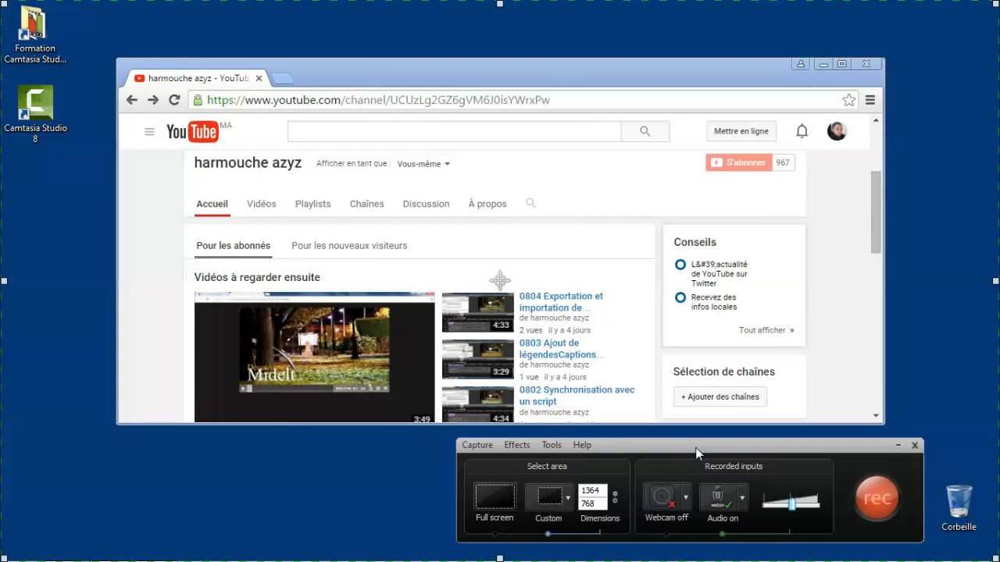
# - Set Record to: .avi on the General tab of the recorder's Tools Options
pyautogui.click(553, 447)
pyautogui.click(579, 534)
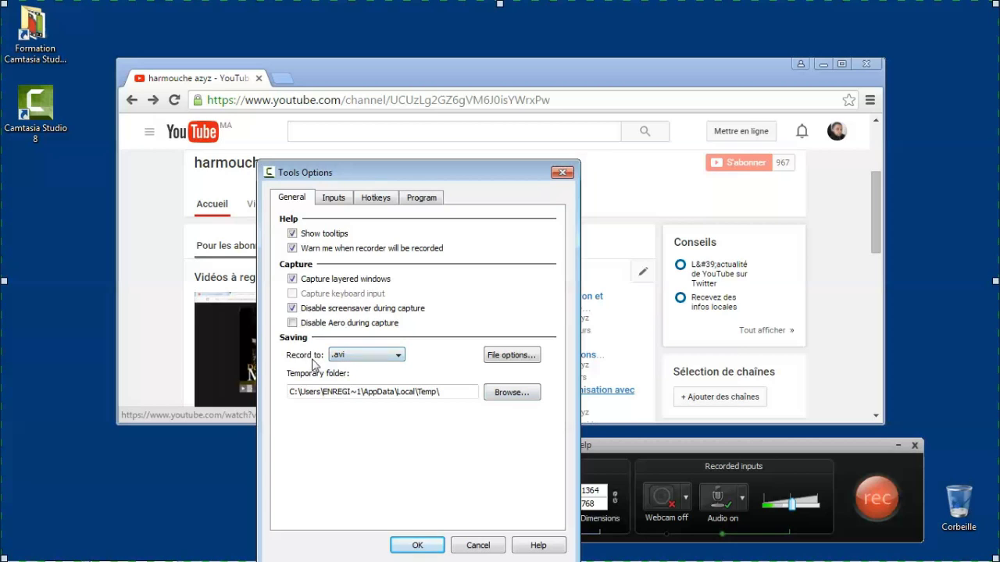
pyautogui.click(346, 355)
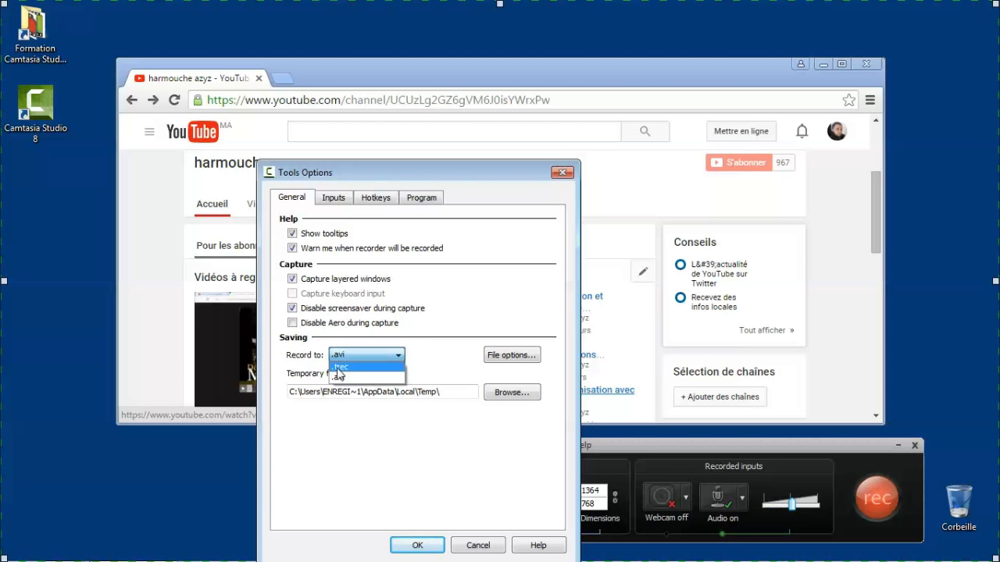
pyautogui.click(353, 378)
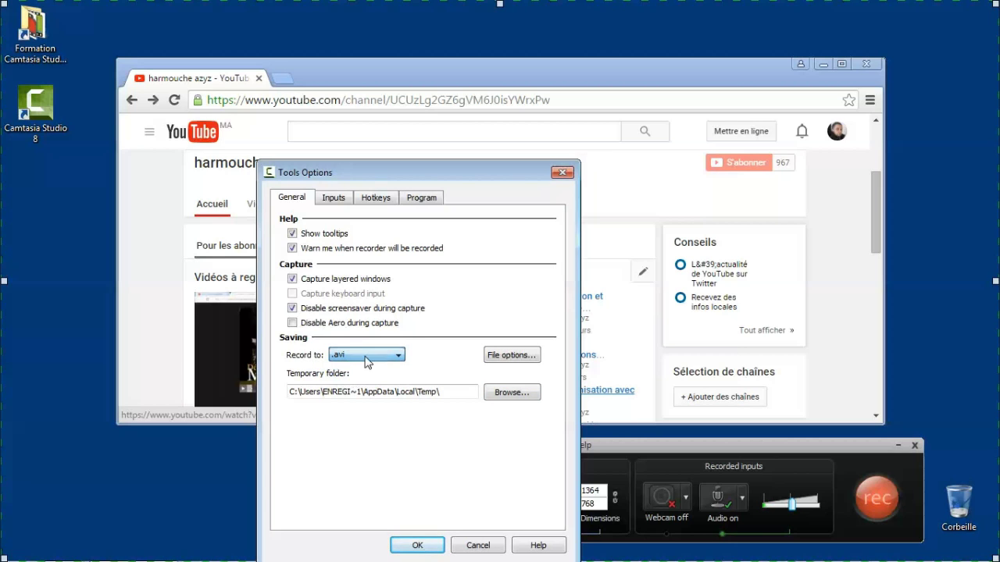
pyautogui.moveTo(385, 170); pyautogui.dragTo(422, 126)
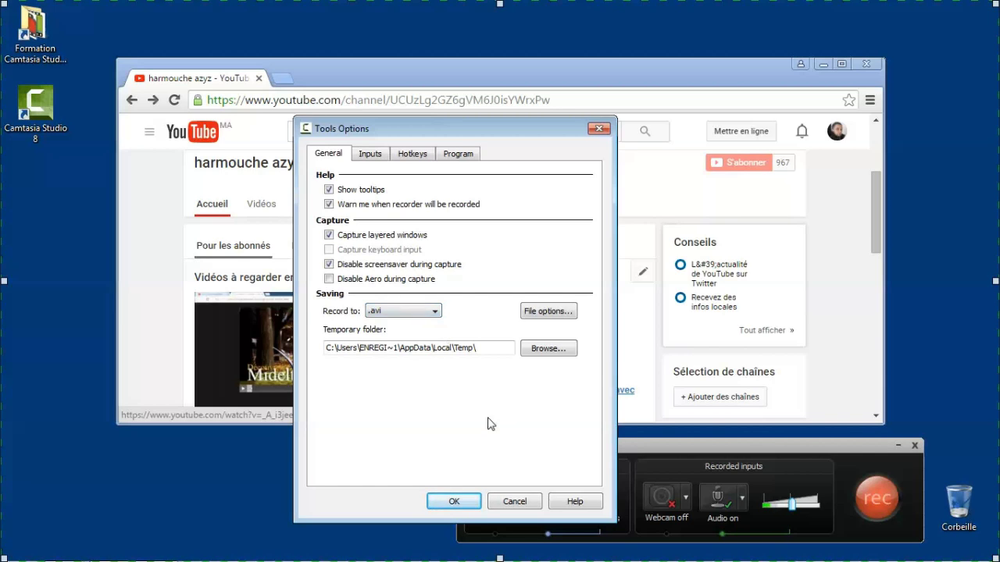
# - Confirm the options and lock the recording area to the Chrome window at 1364x768
pyautogui.click(449, 501)
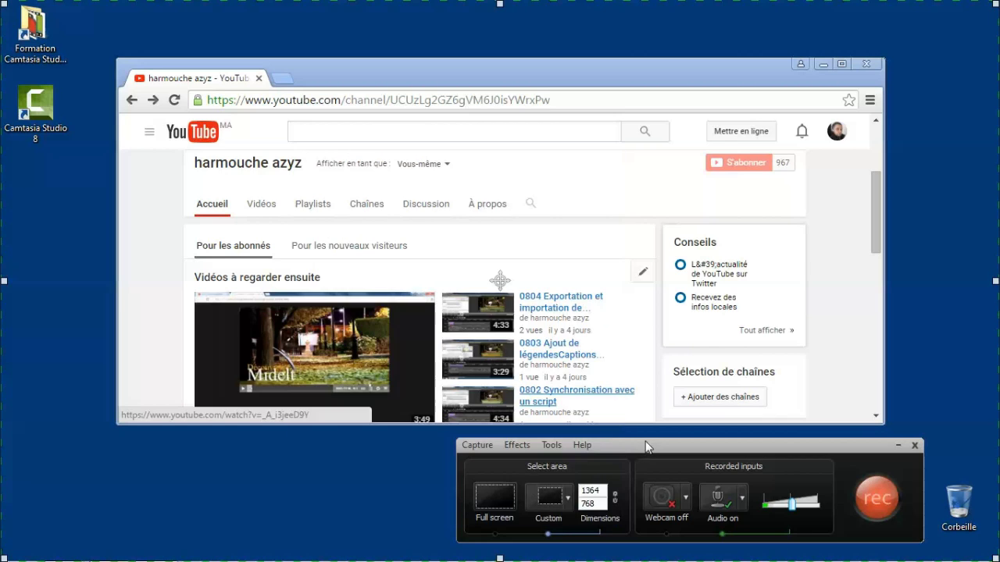
pyautogui.moveTo(647, 446); pyautogui.dragTo(625, 442)
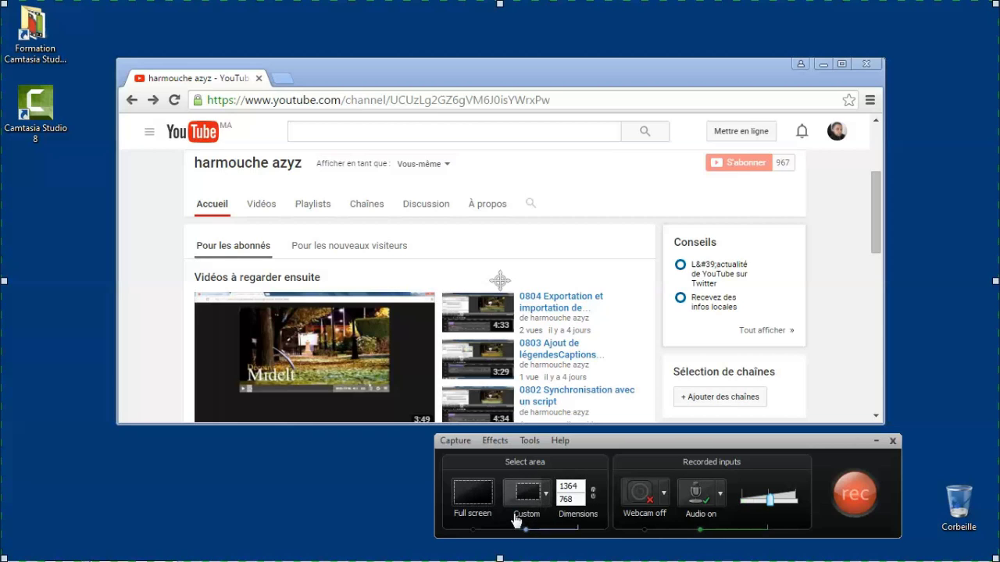
pyautogui.click(546, 494)
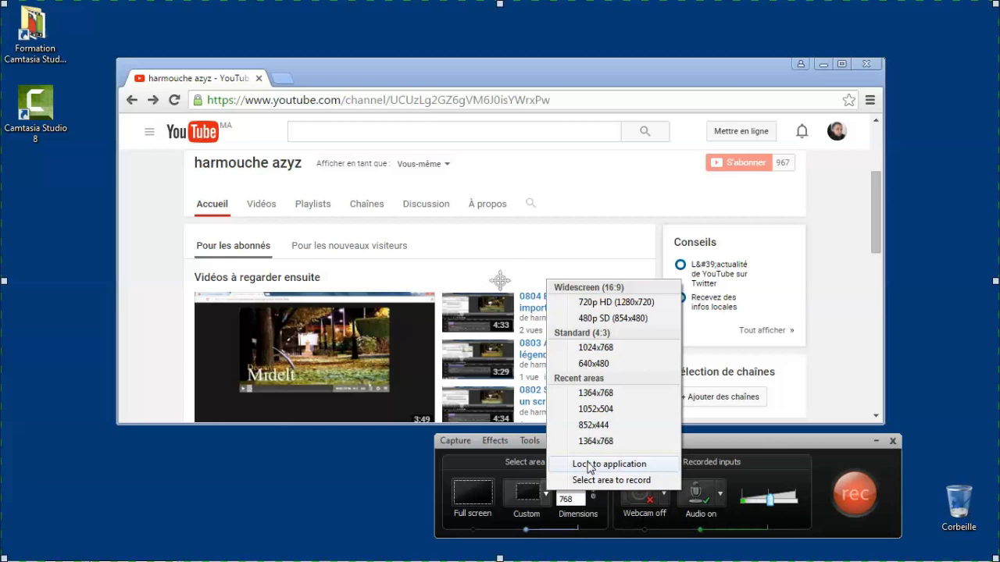
pyautogui.click(589, 465)
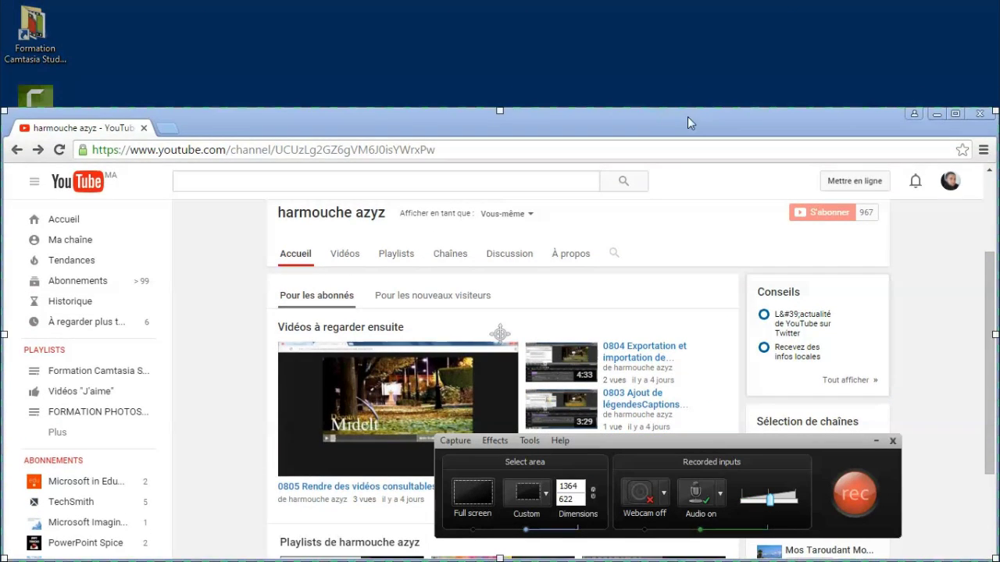
# - Resize the browser and capture region to 1142x622, lower the recorder panel, and scroll up to show the channel banner
pyautogui.moveTo(500, 5); pyautogui.dragTo(648, 99)
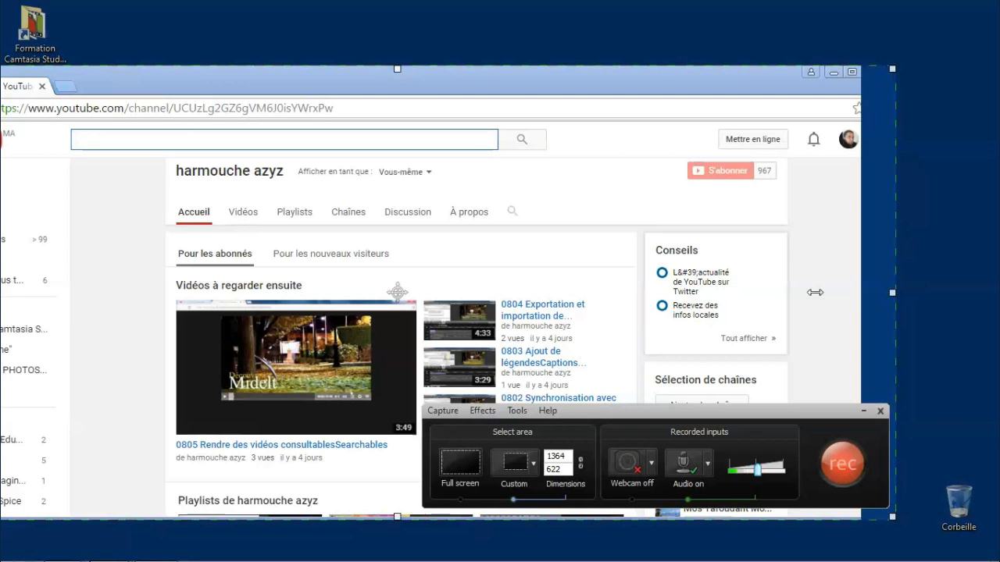
pyautogui.moveTo(895, 291); pyautogui.dragTo(733, 293)
pyautogui.moveTo(414, 76); pyautogui.dragTo(596, 41)
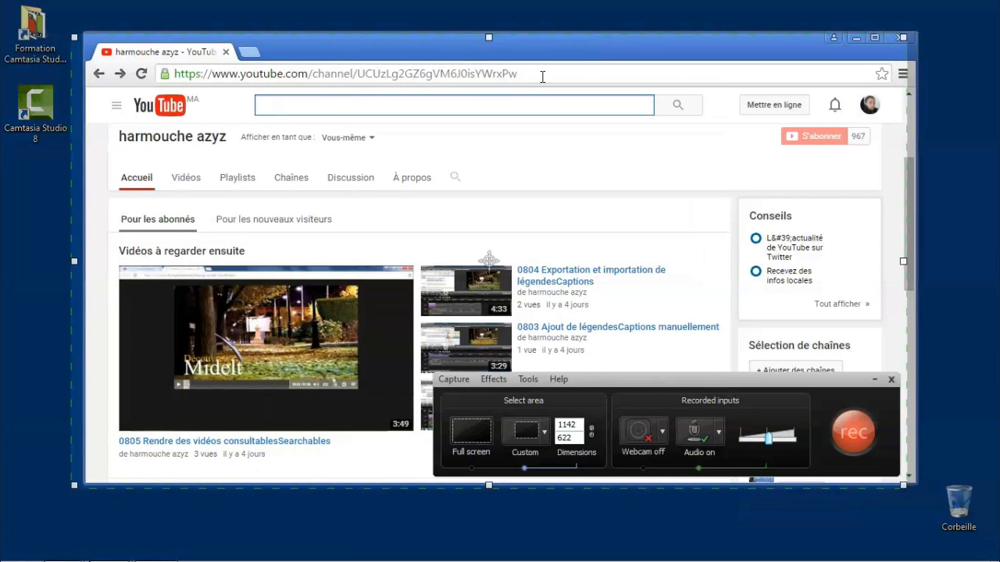
pyautogui.moveTo(475, 59); pyautogui.dragTo(588, 31)
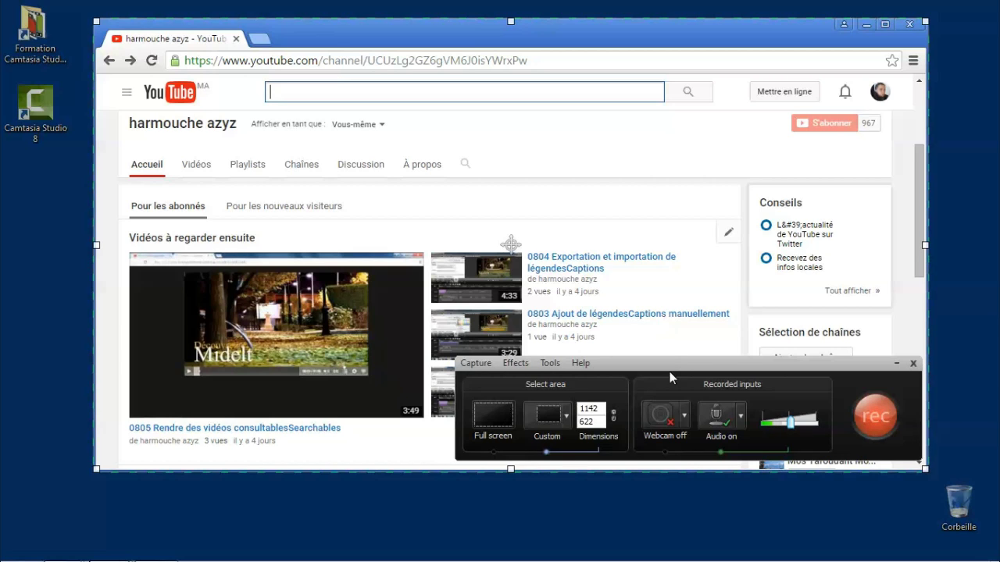
pyautogui.moveTo(669, 377); pyautogui.dragTo(673, 449)
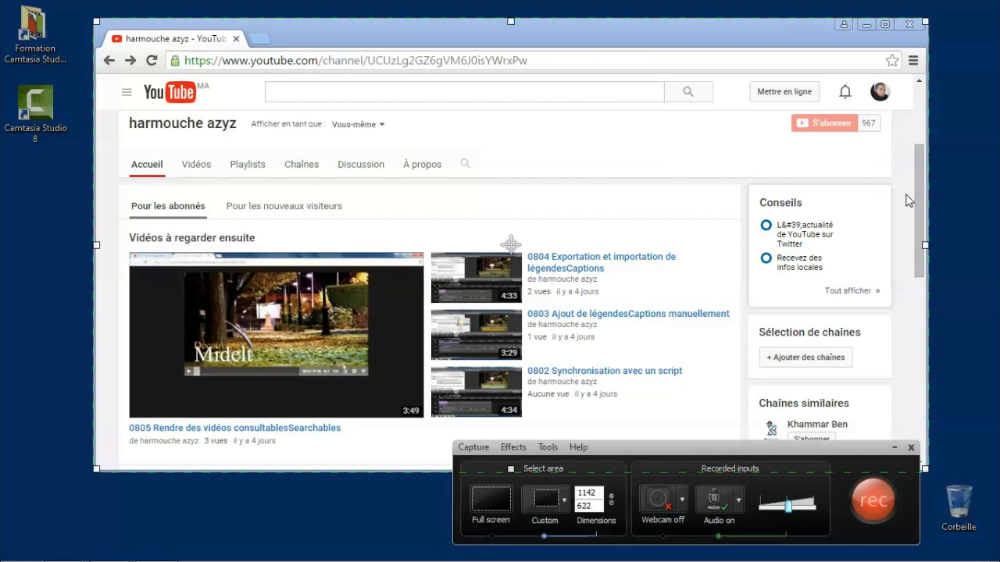
pyautogui.moveTo(920, 179); pyautogui.dragTo(919, 162)
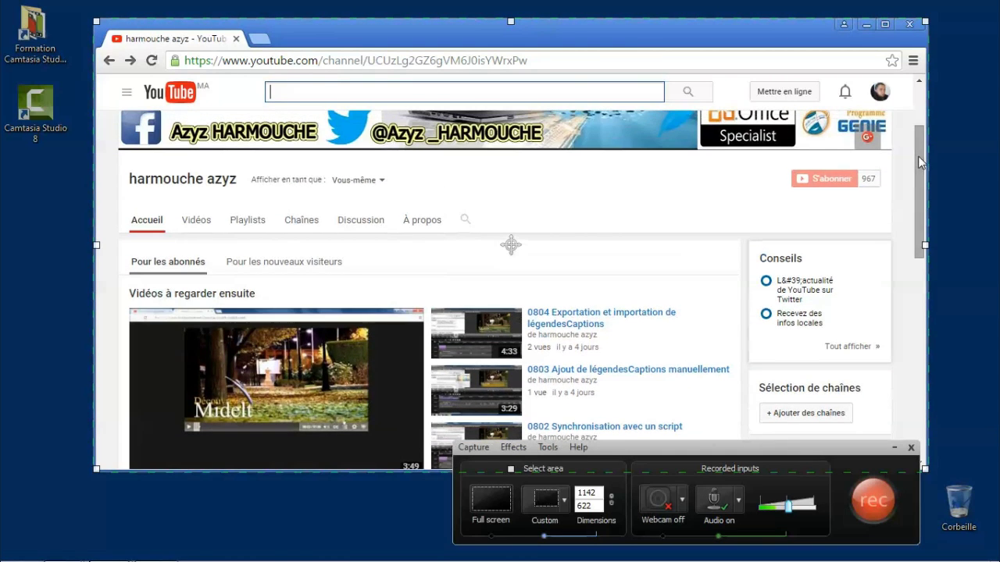
# - Start recording and open google.com in a new browser tab
pyautogui.click(877, 502)
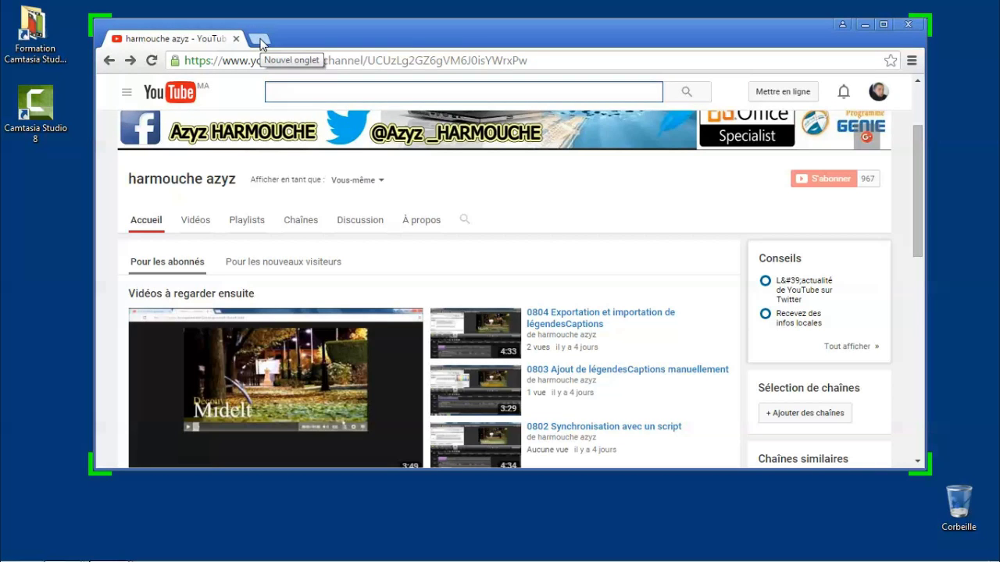
pyautogui.click(260, 40)
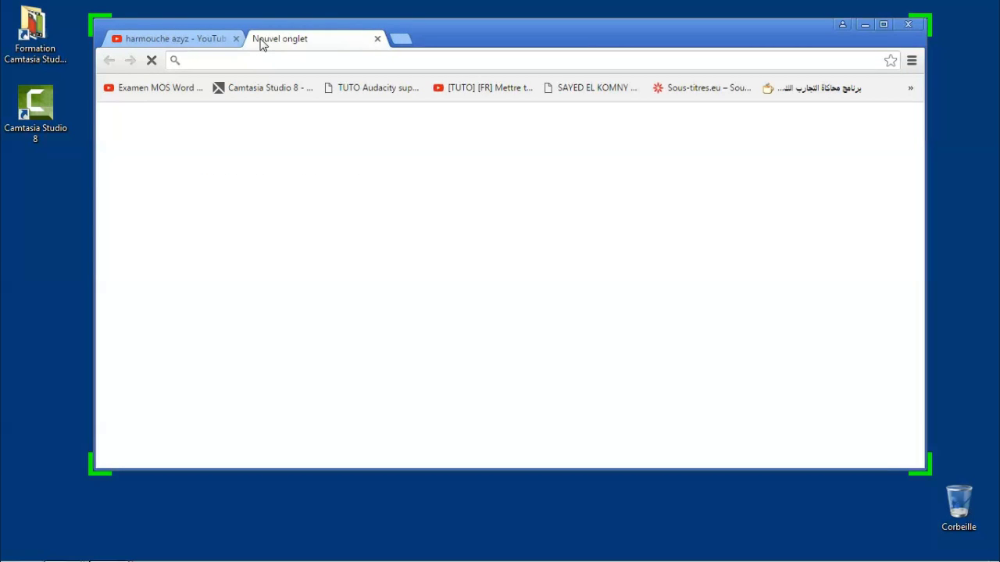
pyautogui.write('go')
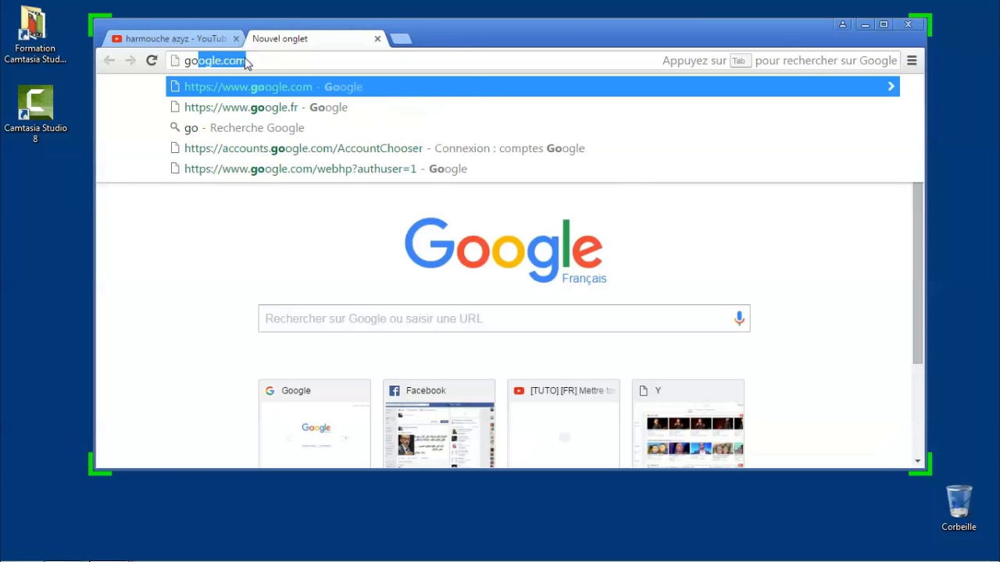
pyautogui.write('o')
pyautogui.press('Return')
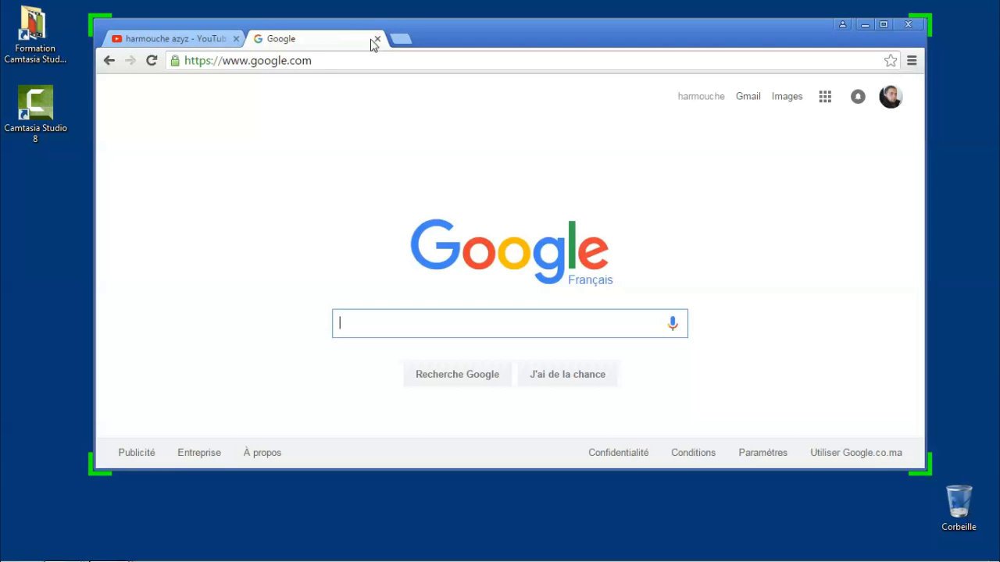
# - Close the Google tab with Fermer l'onglet, open and close another tab, then stop with F10
pyautogui.rightClick(348, 43)
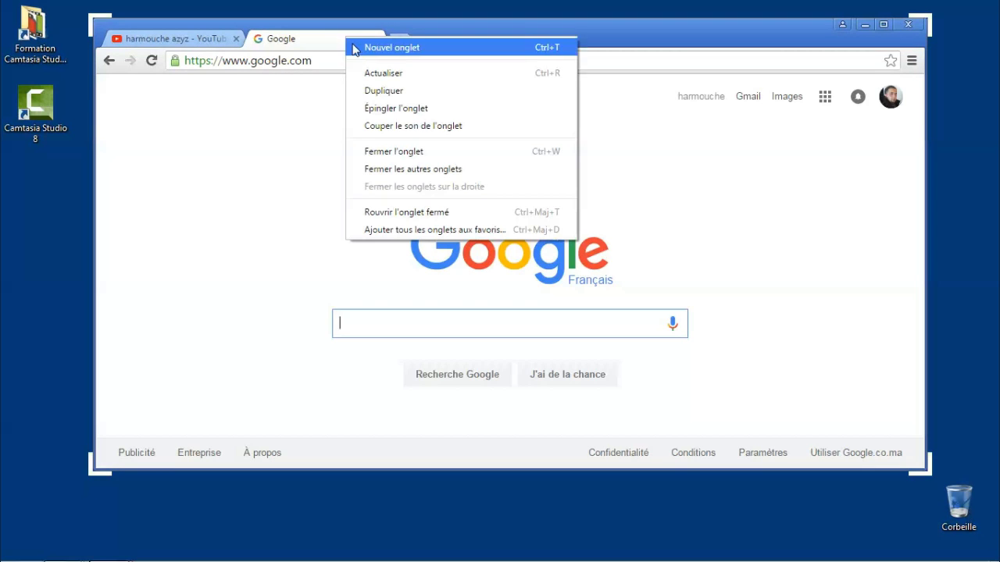
pyautogui.click(412, 155)
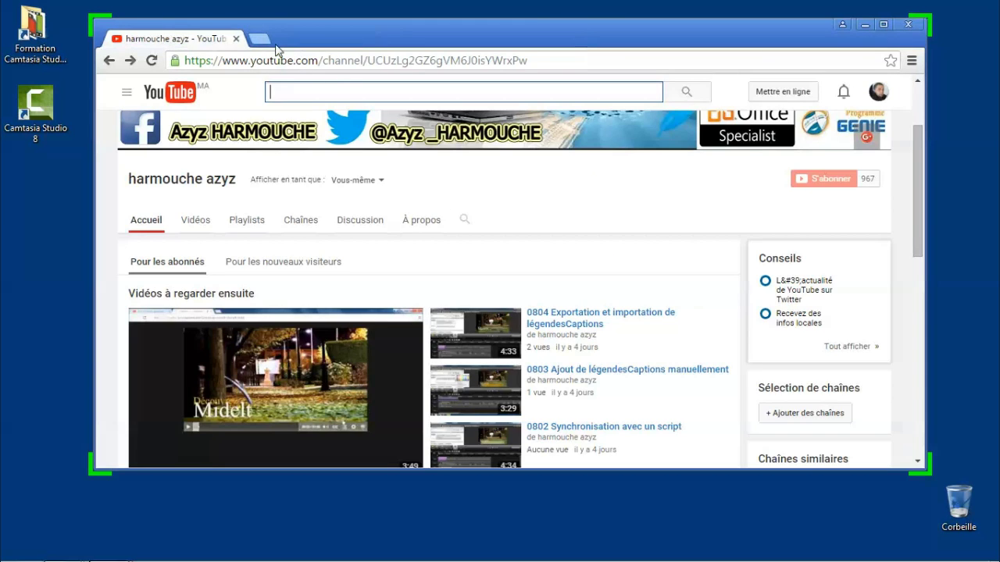
pyautogui.click(260, 42)
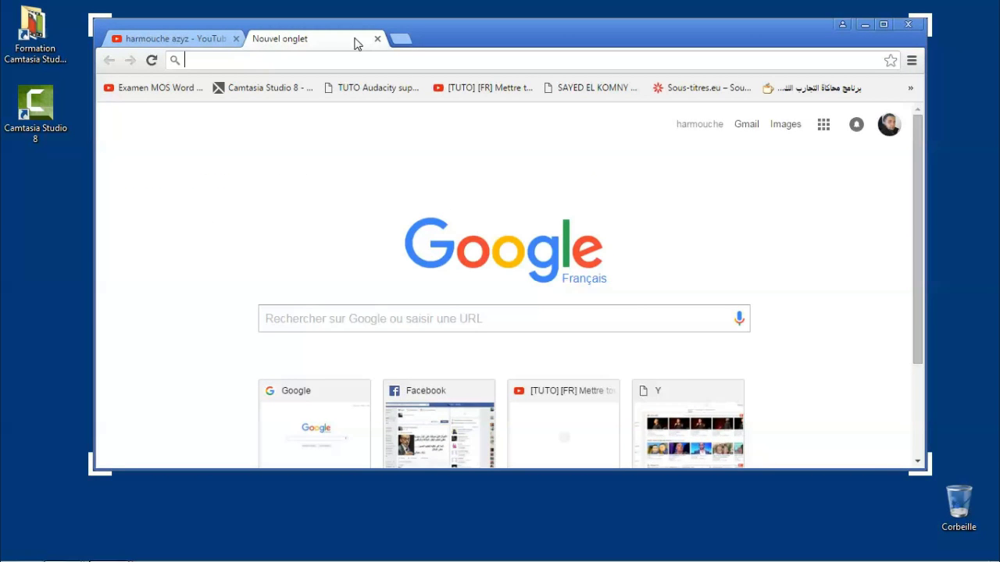
pyautogui.hotkey('ctrl', 'w')
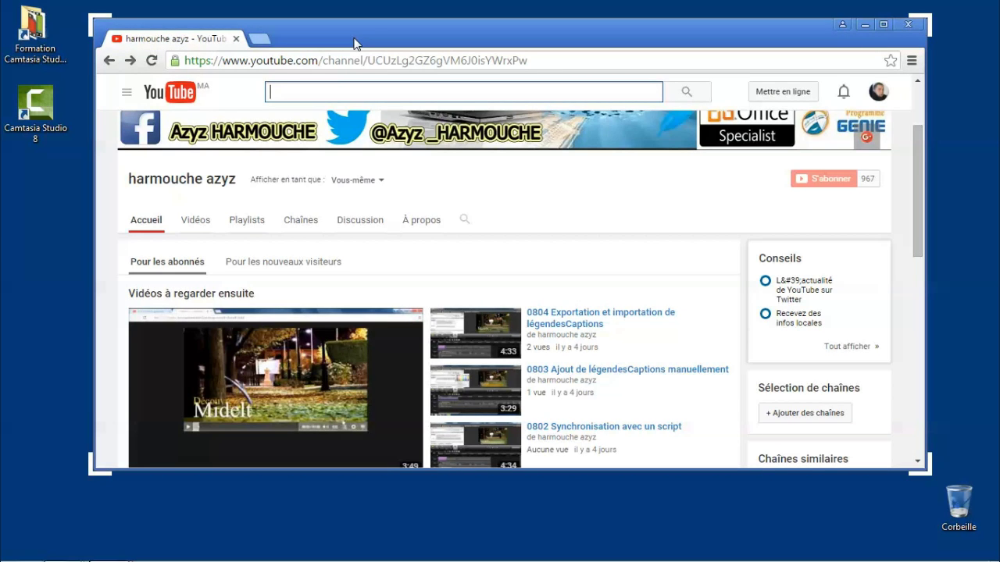
pyautogui.press('F10')
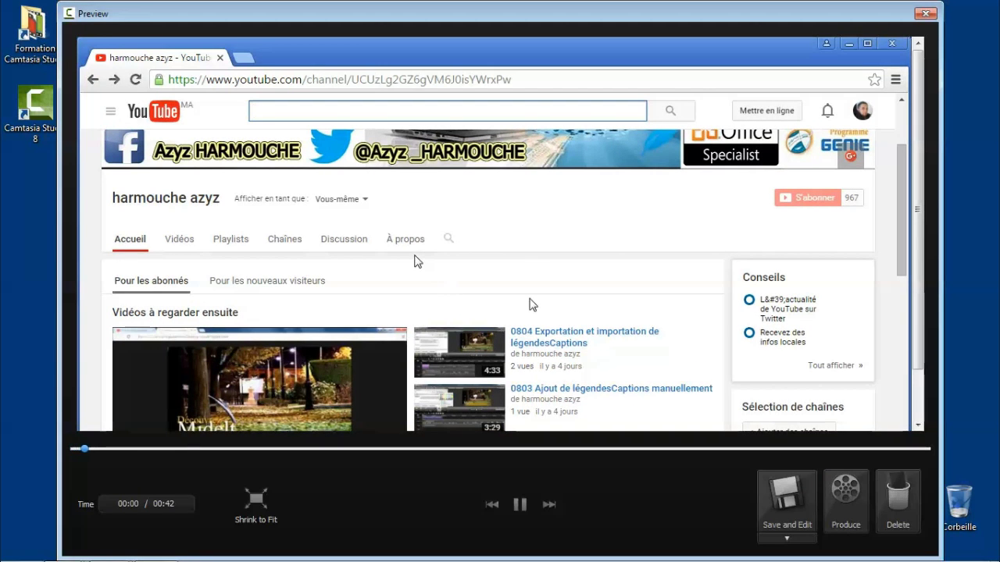
# - Pause the preview, Produce the recording, and clear the file name in the save dialog
pyautogui.click(520, 506)
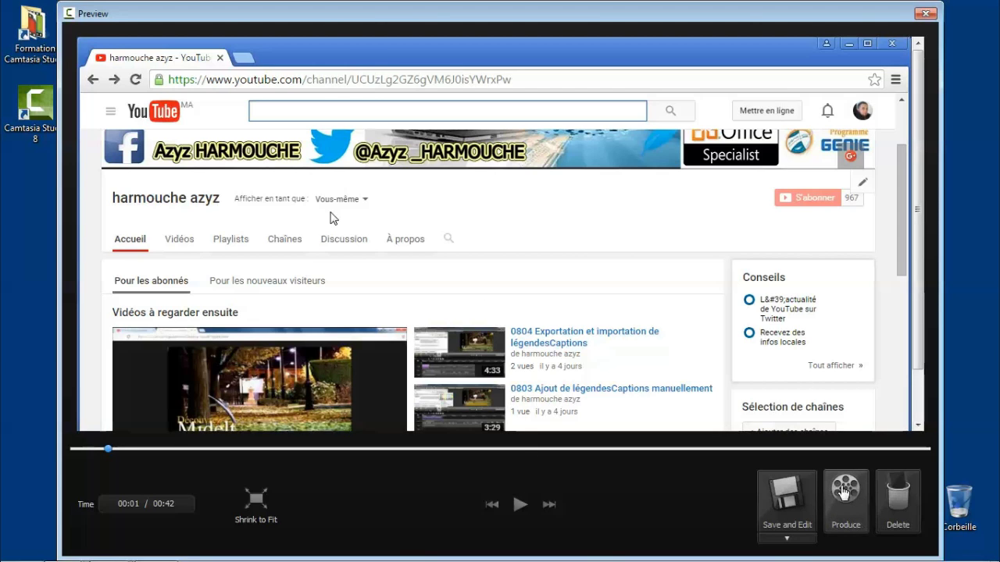
pyautogui.click(847, 504)
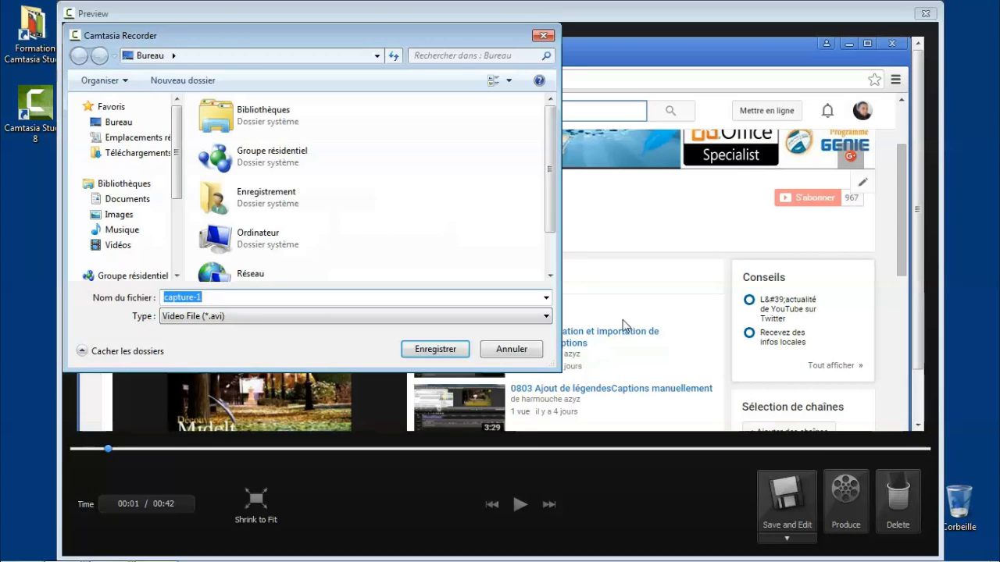
pyautogui.moveTo(305, 38); pyautogui.dragTo(472, 48)
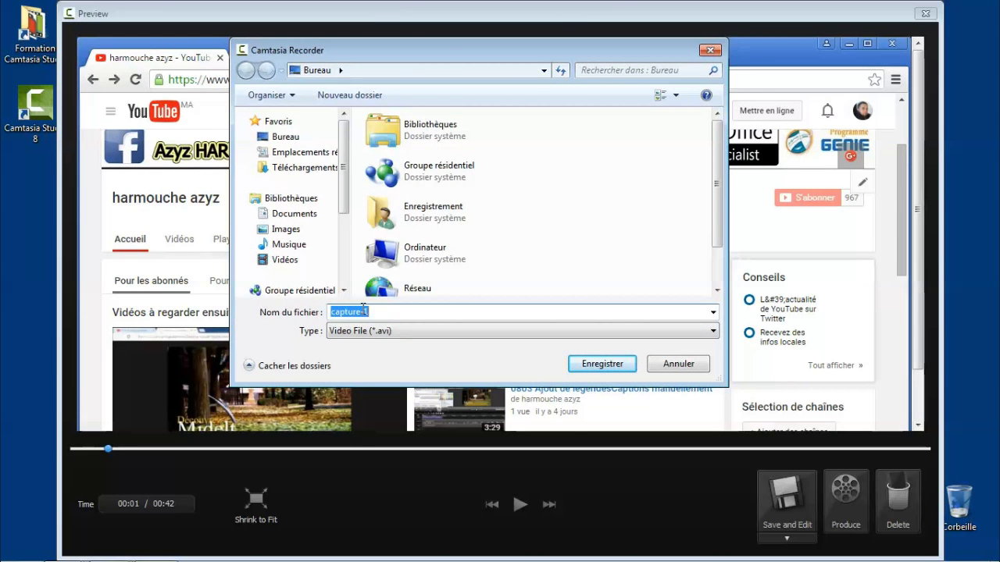
pyautogui.write('re')
pyautogui.press('BackSpace')
pyautogui.press('BackSpace')
# - Save as vidéo 1 on the desktop, then play vidéo 1.avi in Camtasia Player and close it
pyautogui.click(602, 364)
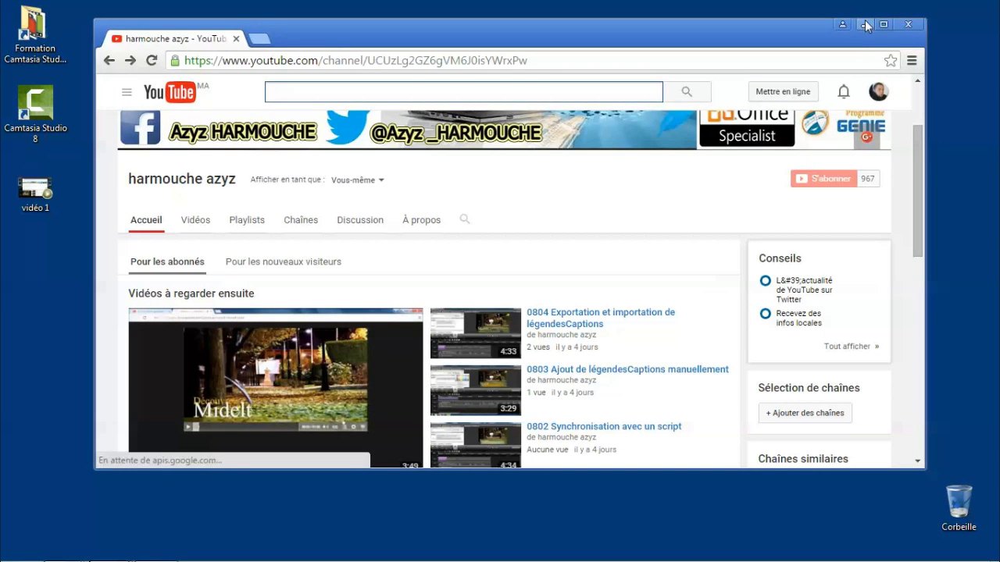
pyautogui.click(865, 24)
pyautogui.moveTo(35, 191); pyautogui.dragTo(462, 113)
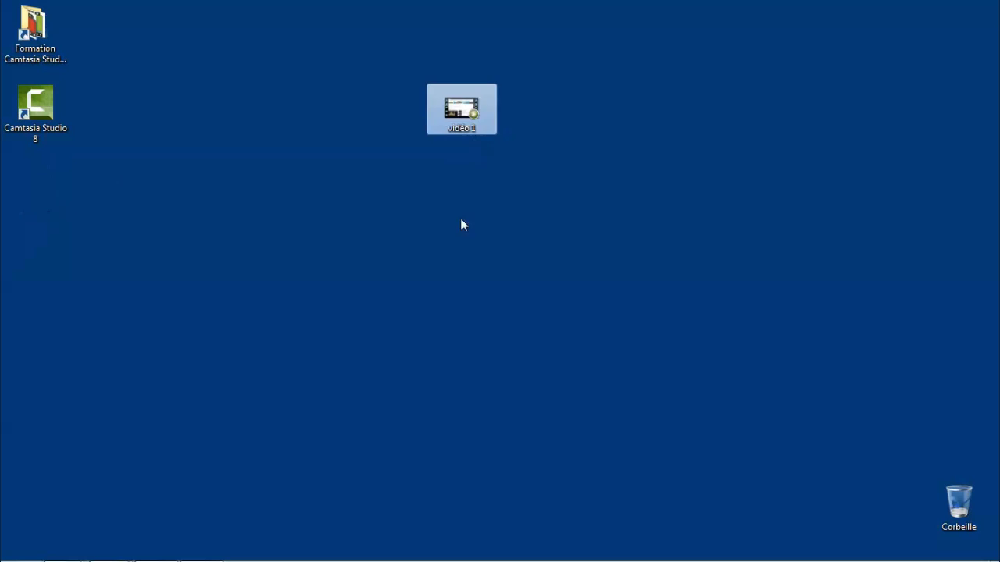
pyautogui.doubleClick(462, 121)
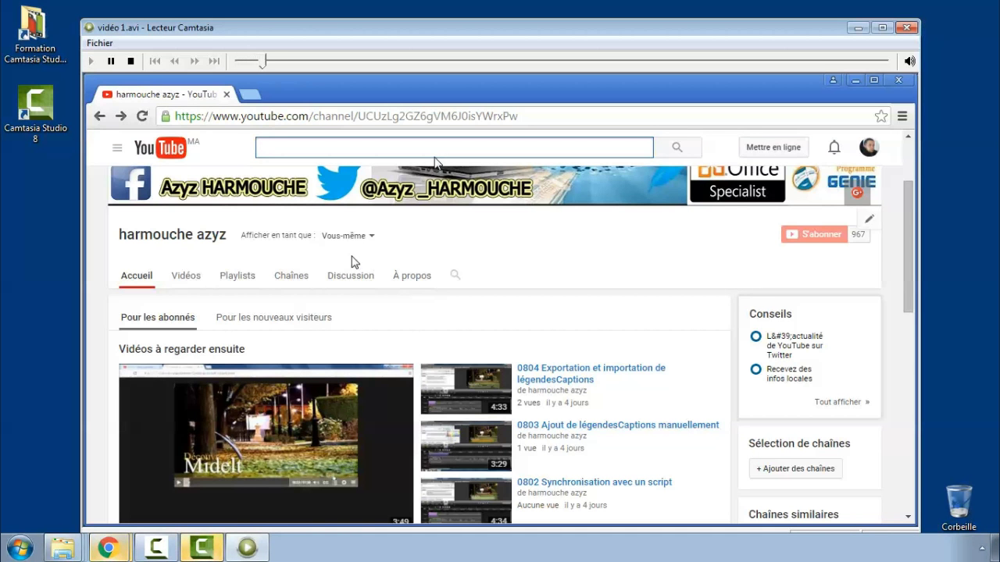
pyautogui.click(906, 28)
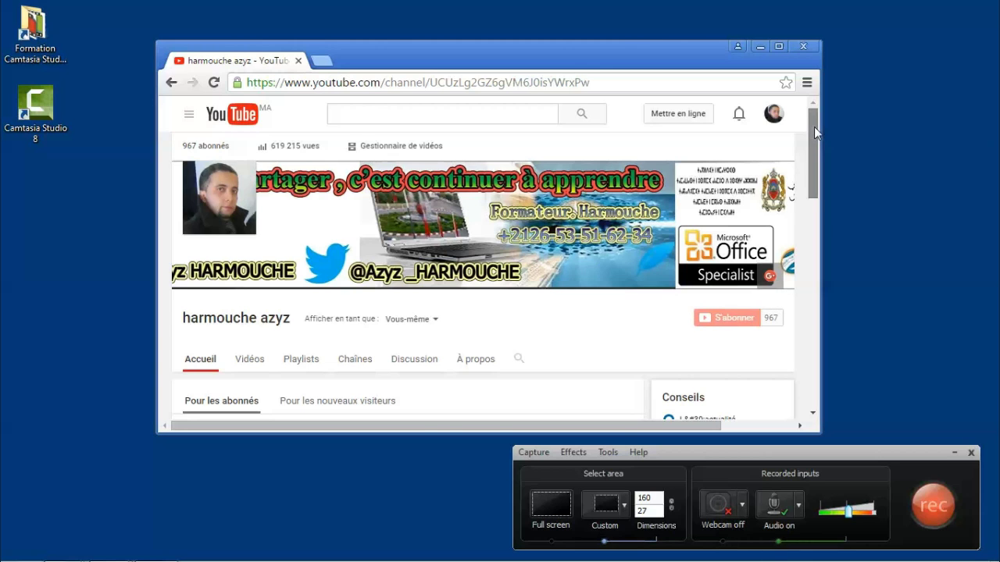
pyautogui.moveTo(814, 127); pyautogui.dragTo(816, 169)
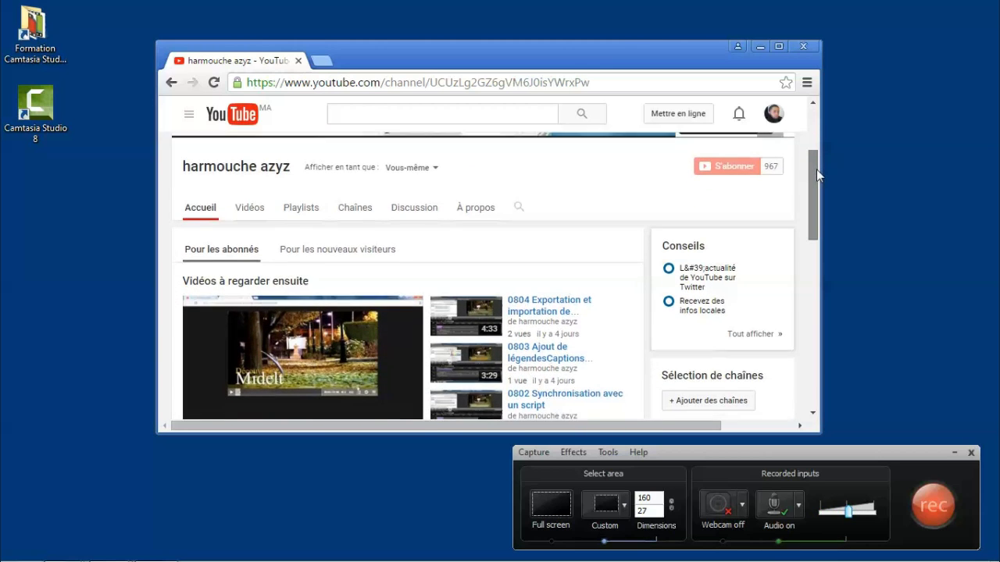
# - Maximize the Chrome window on the YouTube channel page
pyautogui.moveTo(601, 63); pyautogui.dragTo(587, 61)
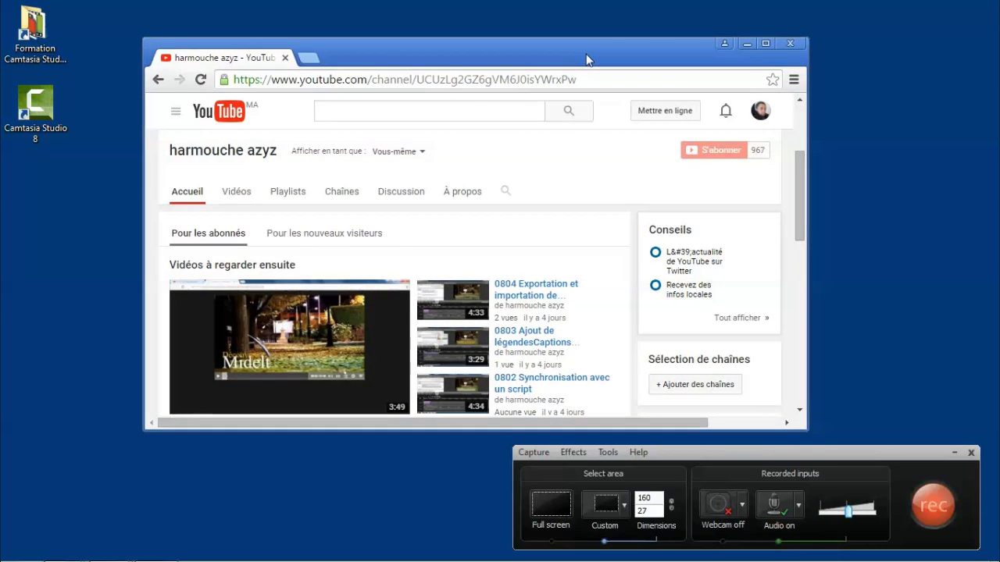
pyautogui.moveTo(802, 209)
pyautogui.mouseDown()
pyautogui.moveTo(800, 247)
pyautogui.moveTo(781, 162)
pyautogui.mouseUp()
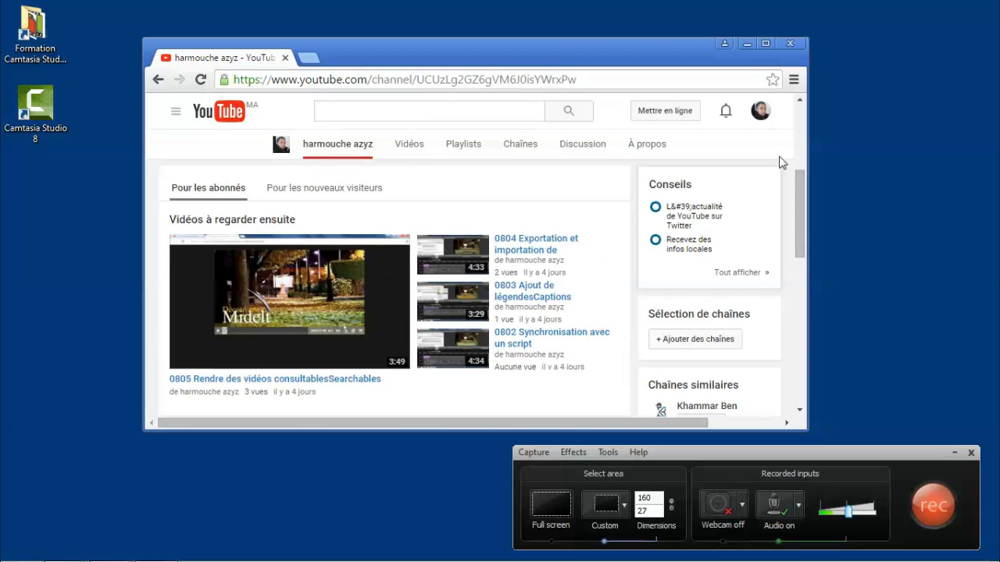
pyautogui.click(767, 43)
pyautogui.scroll(-2, 412, 315)
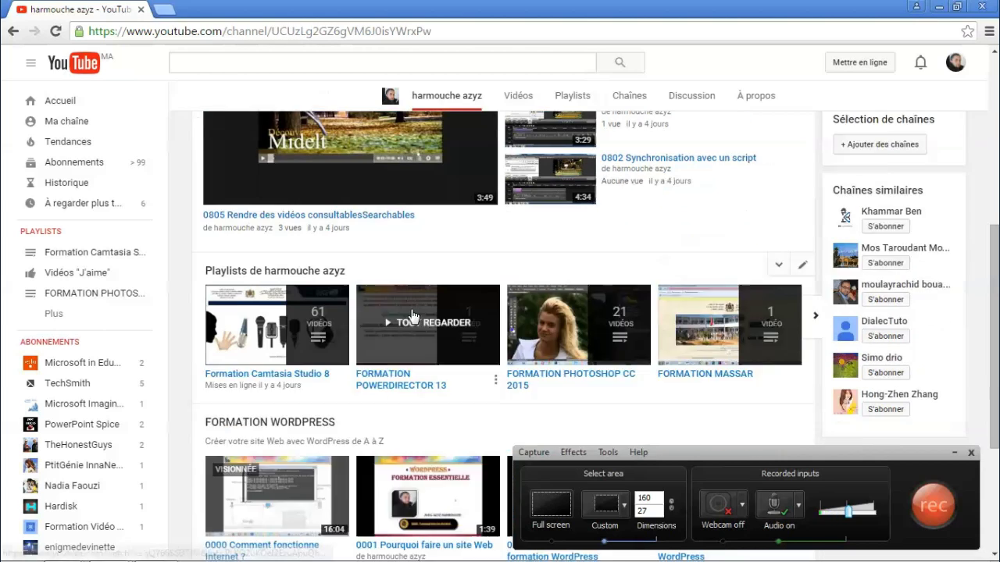
pyautogui.scroll(1, 412, 316)
# - Play the FORMATION PHOTOSHOP CC 2015 playlist, close the ad, and pause at 15:50
pyautogui.click(575, 391)
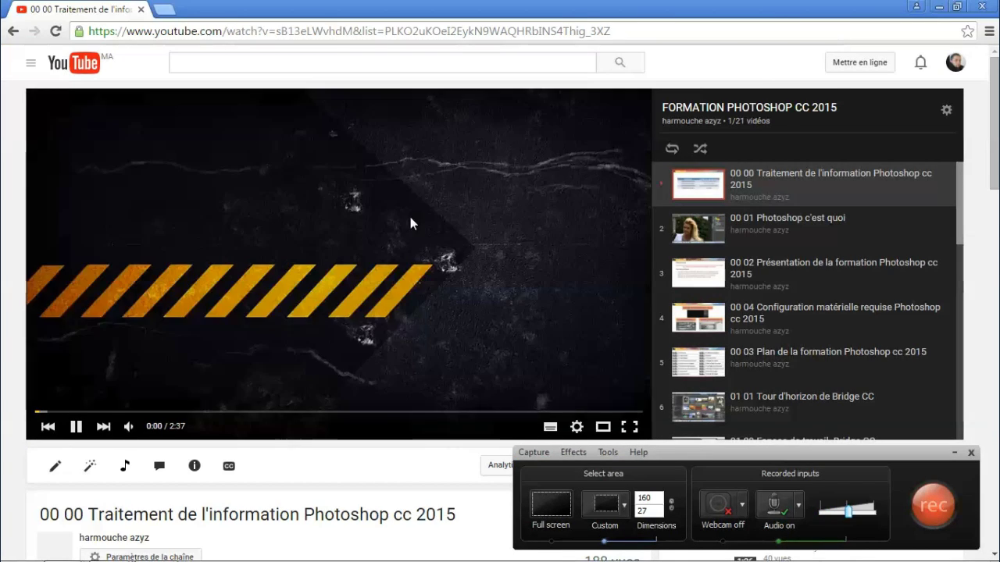
pyautogui.click(372, 230)
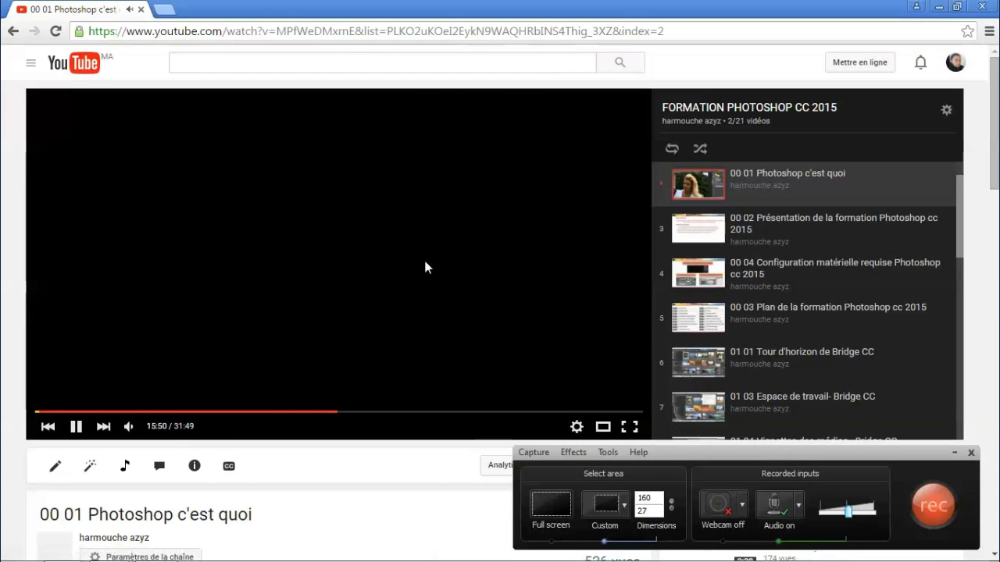
pyautogui.click(597, 346)
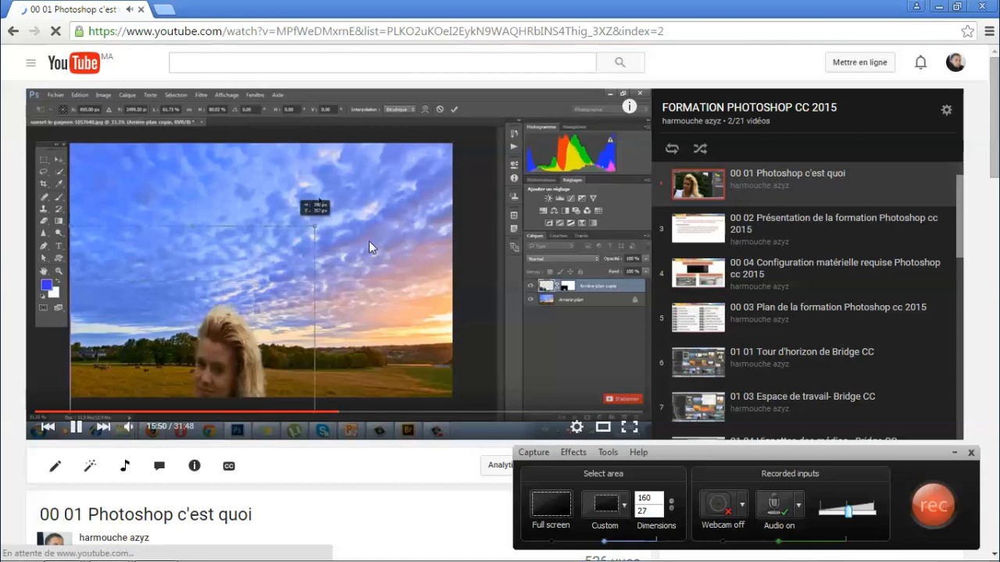
pyautogui.click(356, 244)
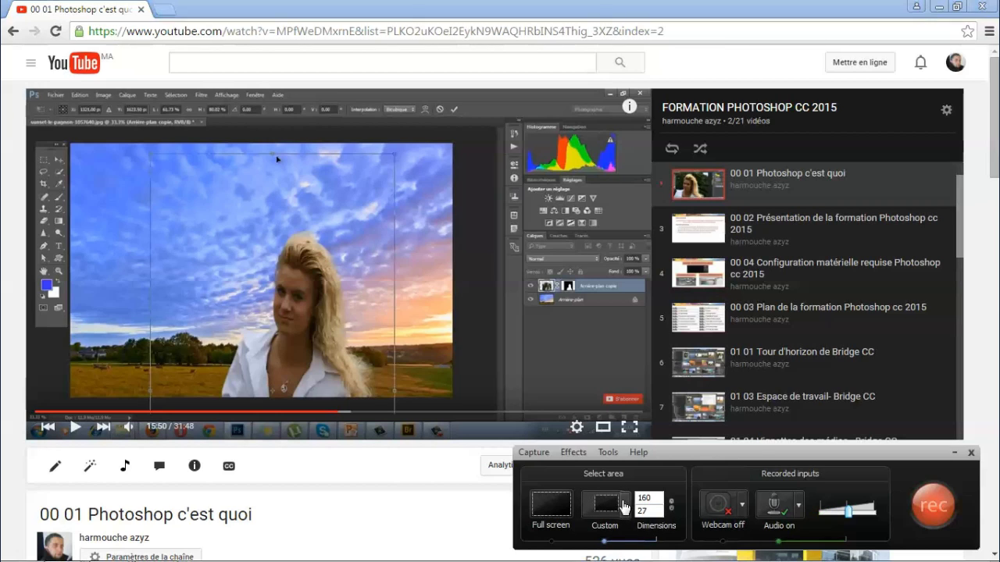
pyautogui.click(624, 506)
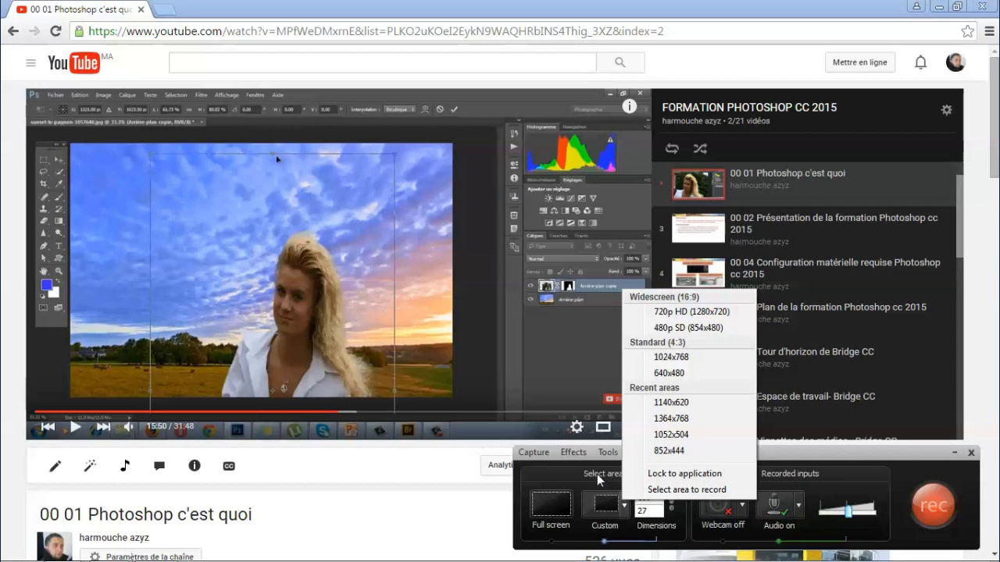
# - Draw an 854×452 capture area around the Photoshop video player and move the recorder panel left
pyautogui.click(671, 490)
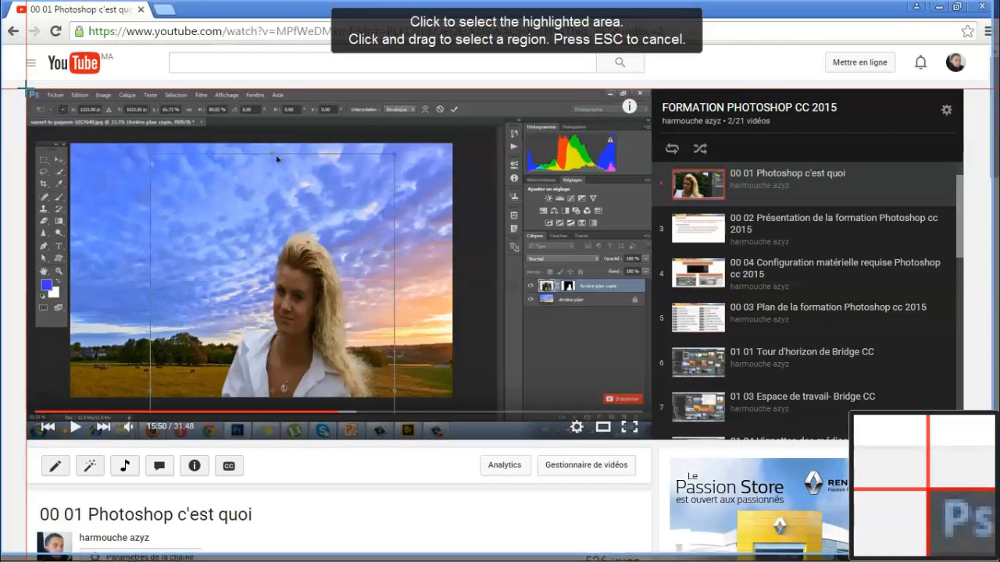
pyautogui.moveTo(26, 88)
pyautogui.mouseDown()
pyautogui.moveTo(606, 424)
pyautogui.moveTo(652, 420)
pyautogui.mouseUp()
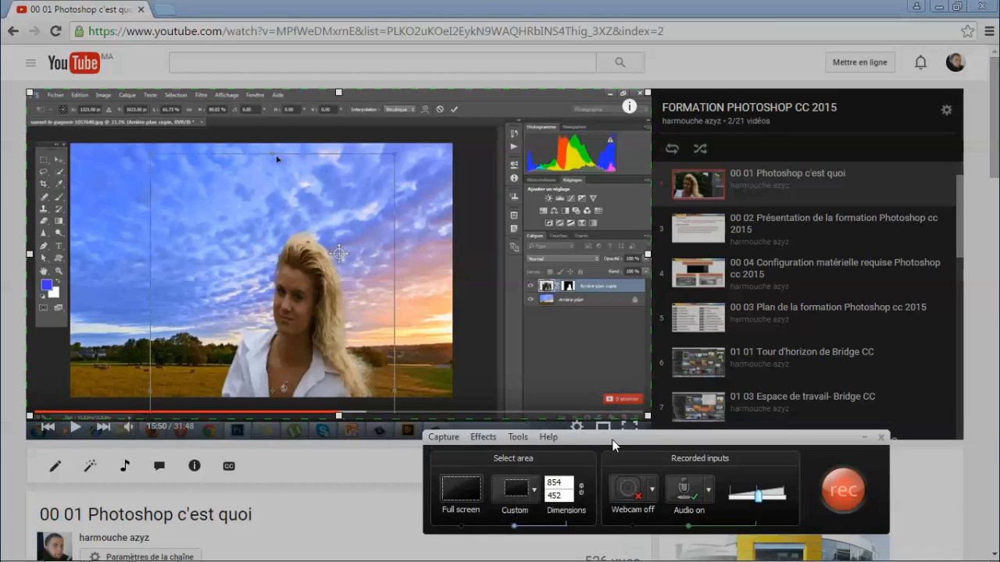
pyautogui.moveTo(613, 445); pyautogui.dragTo(434, 445)
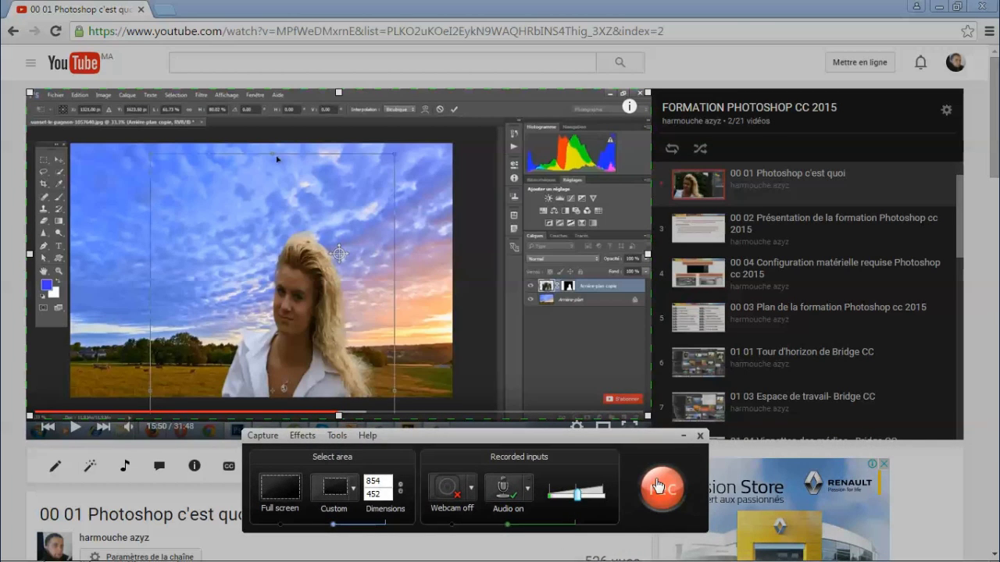
# - Record the Photoshop tutorial playing for 34 seconds, then stop the capture
pyautogui.click(665, 490)
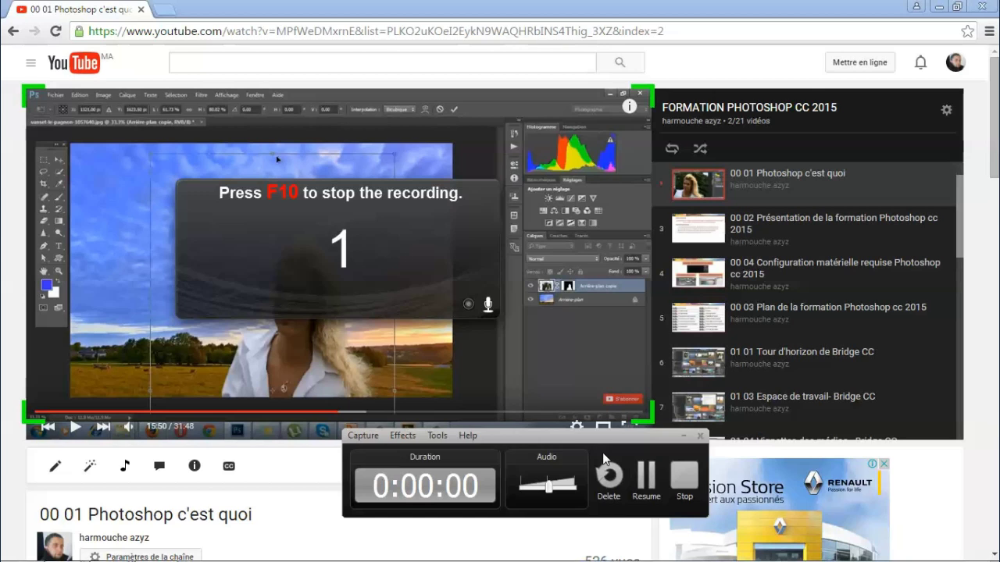
pyautogui.click(110, 222)
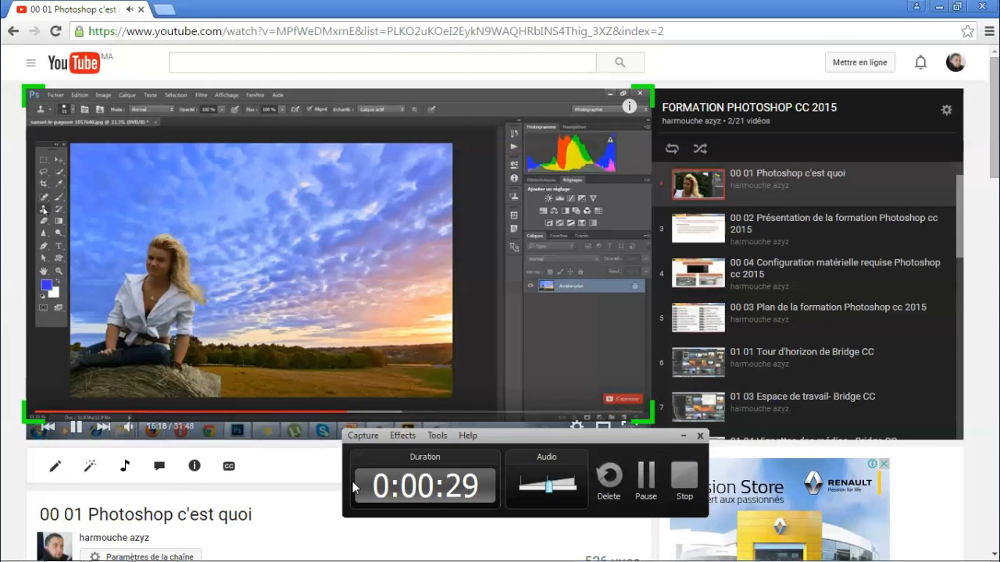
pyautogui.click(681, 484)
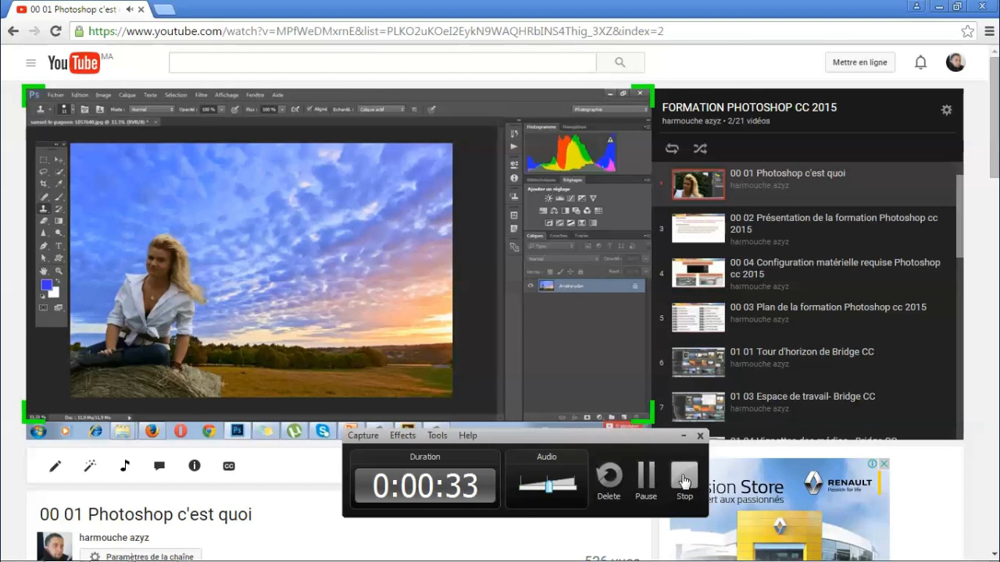
pyautogui.click(685, 482)
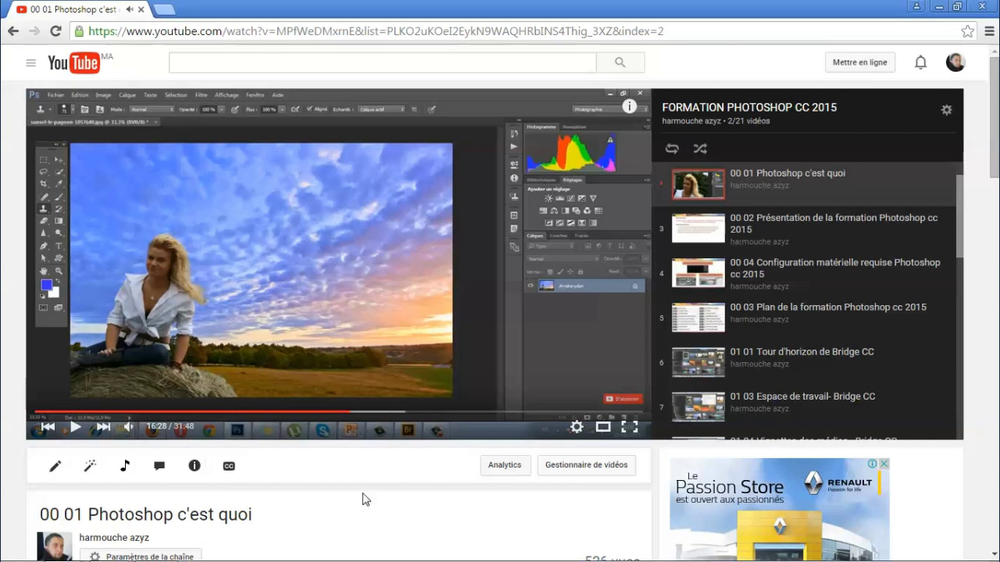
# - Reopen and pause the preview, then Produce it as 'vidéo 2 psd' on the desktop
pyautogui.click(153, 508)
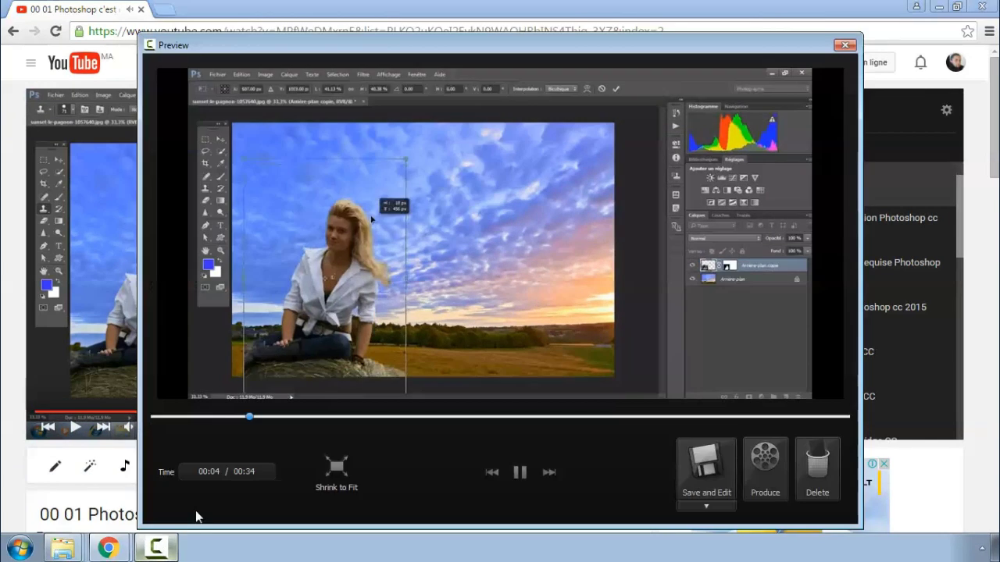
pyautogui.moveTo(491, 44); pyautogui.dragTo(458, 34)
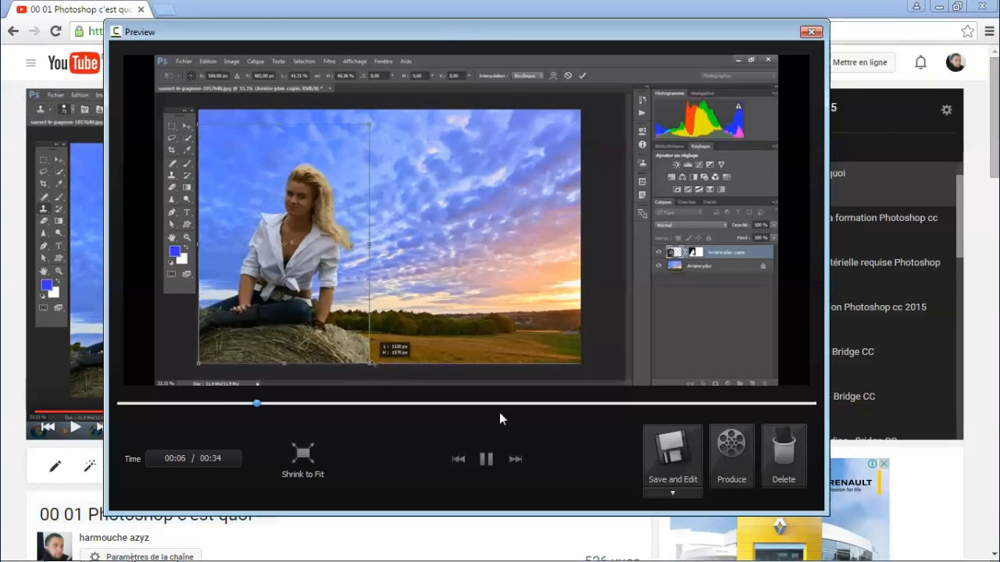
pyautogui.click(486, 463)
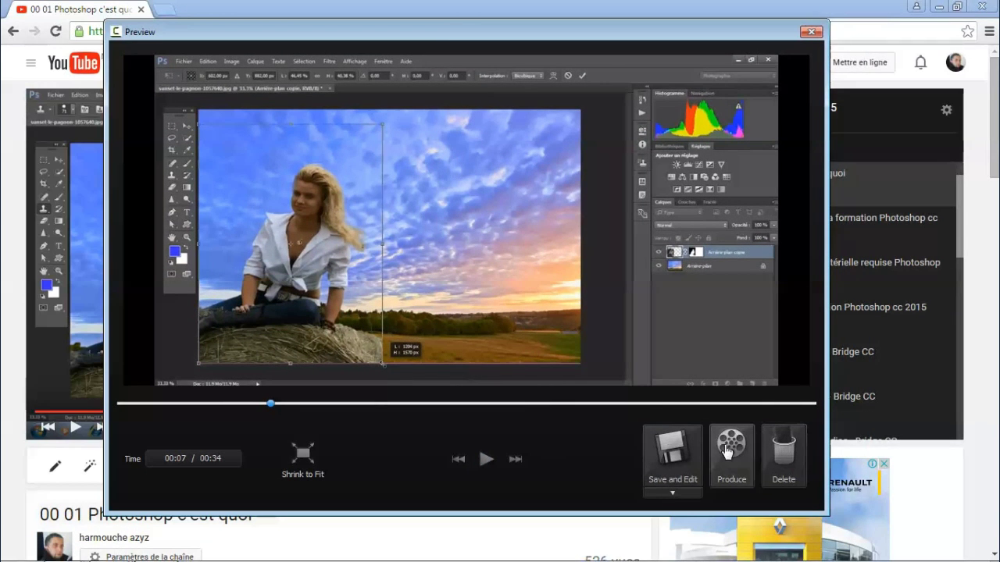
pyautogui.click(732, 453)
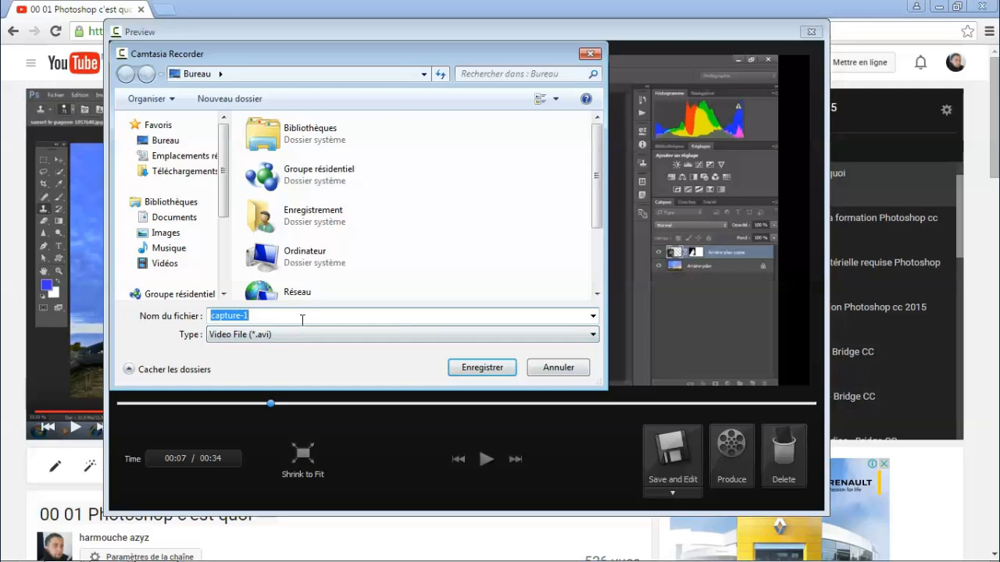
pyautogui.write('vidéo ')
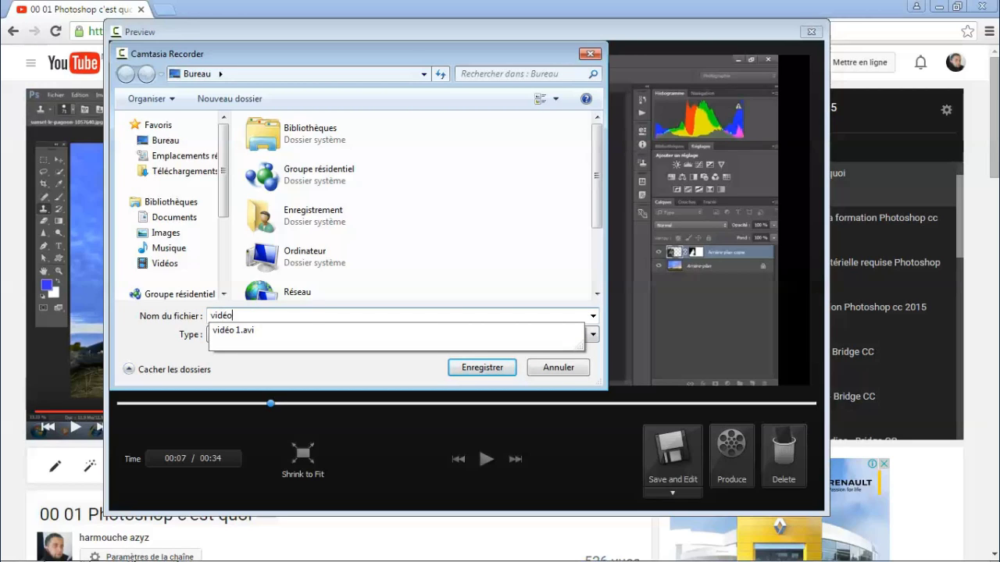
pyautogui.write('2')
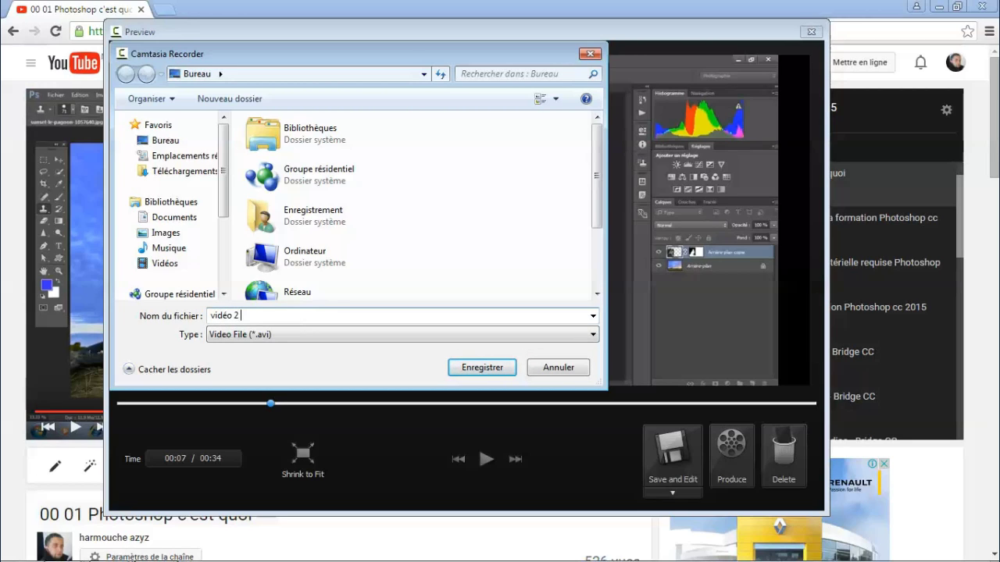
pyautogui.write(' psd')
pyautogui.click(492, 367)
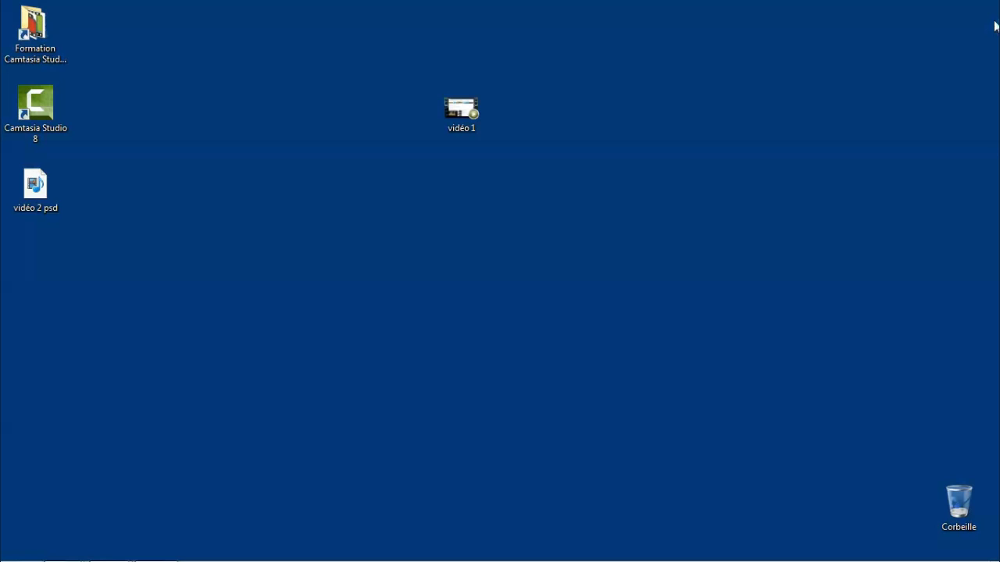
# - Place vidéo 2 psd beside vidéo 1, skim through it in Camtasia Player, then close the player
pyautogui.moveTo(35, 187); pyautogui.dragTo(361, 119)
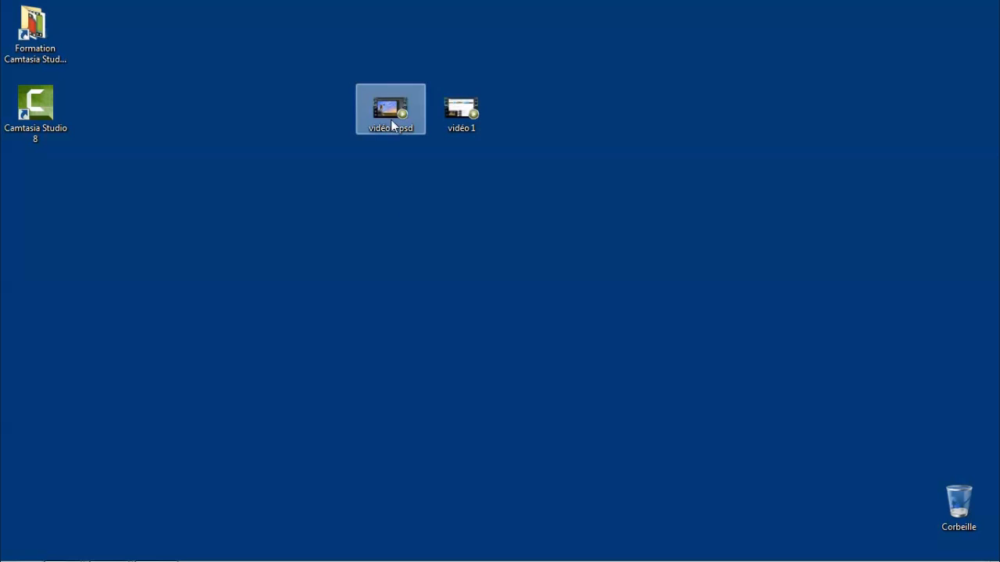
pyautogui.doubleClick(390, 109)
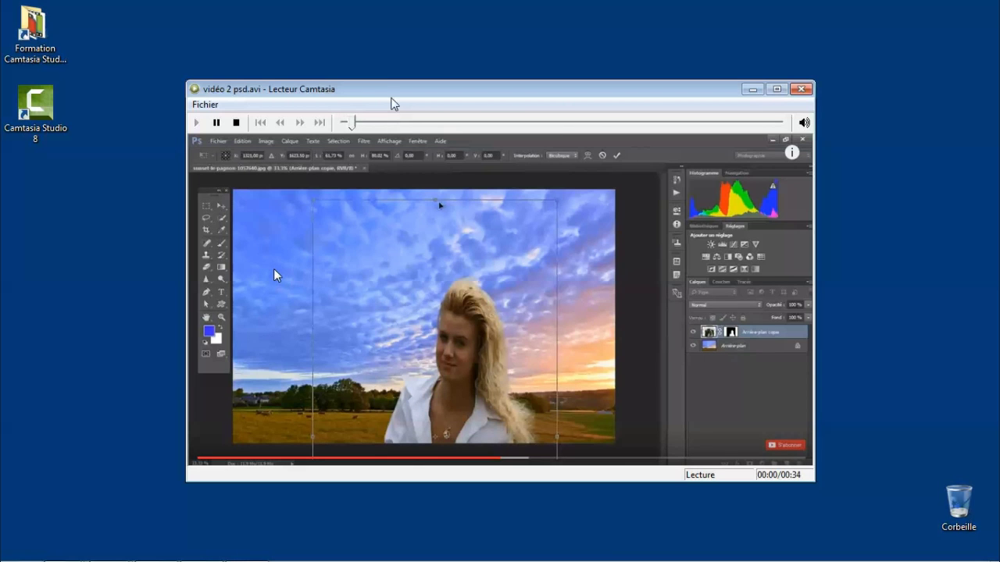
pyautogui.moveTo(393, 100); pyautogui.dragTo(376, 66)
pyautogui.click(402, 95)
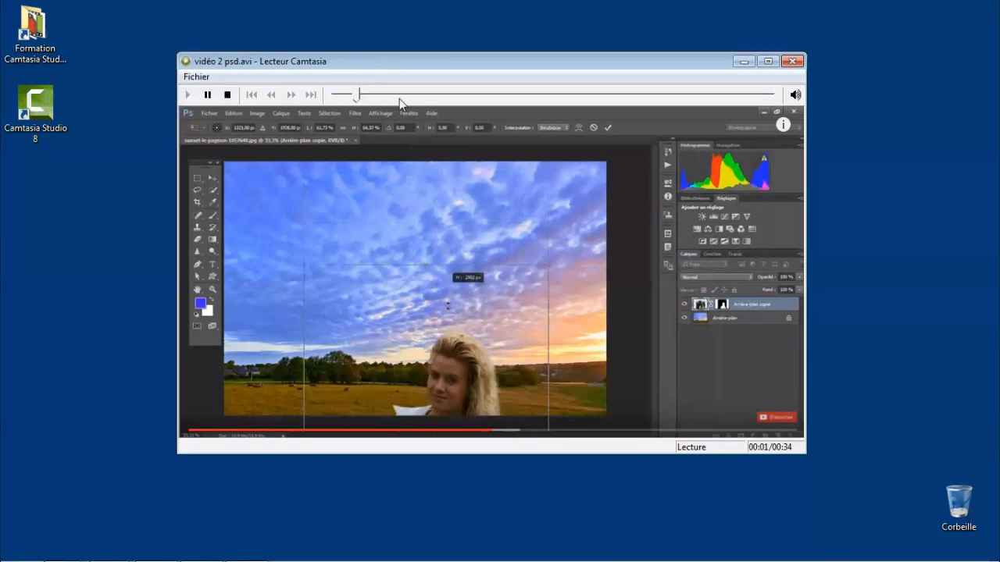
pyautogui.click(556, 94)
pyautogui.click(665, 95)
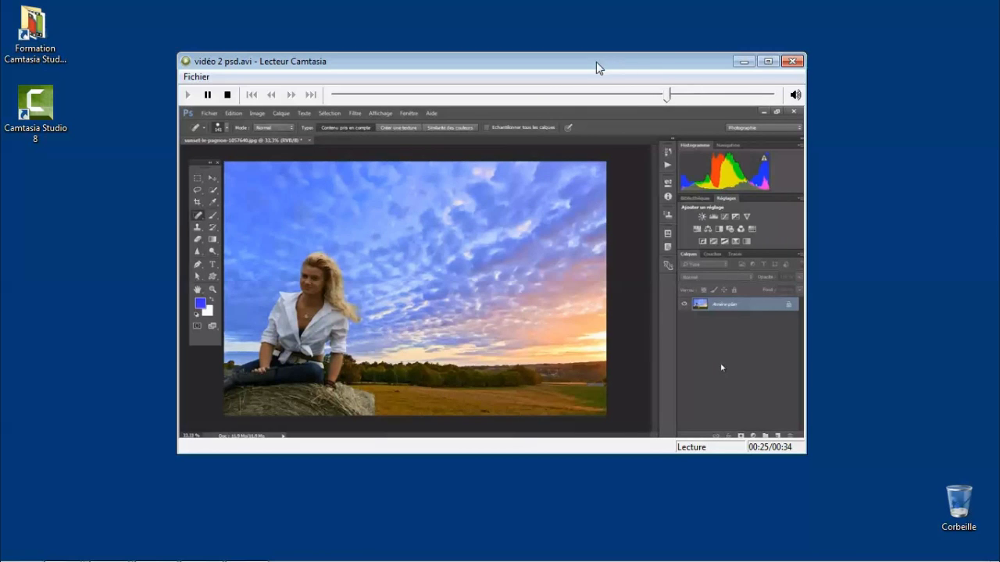
pyautogui.click(792, 61)
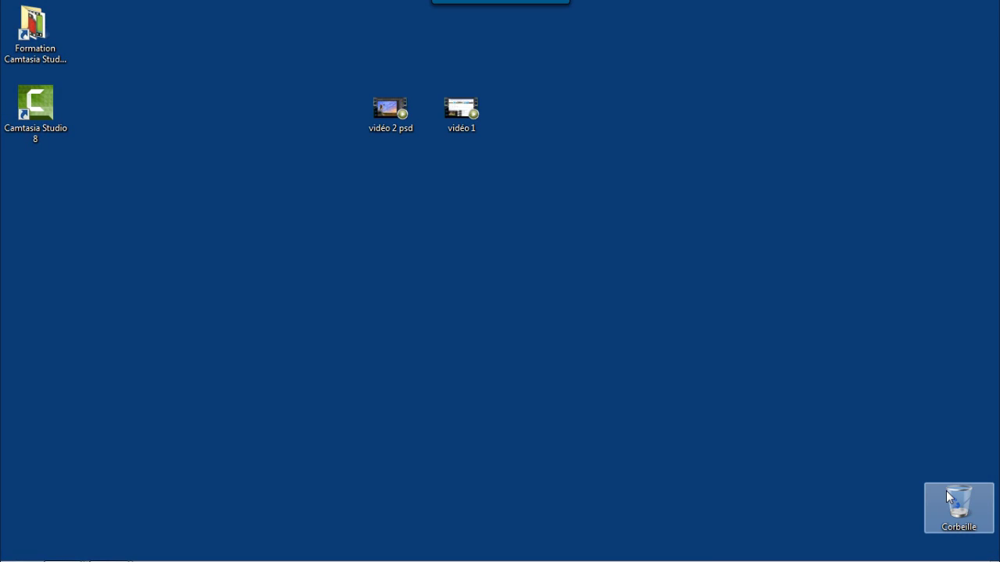
# - Launch Snagit 12 from Start > Tous les programmes > TechSmith and start a new capture
pyautogui.moveTo(486, 9)
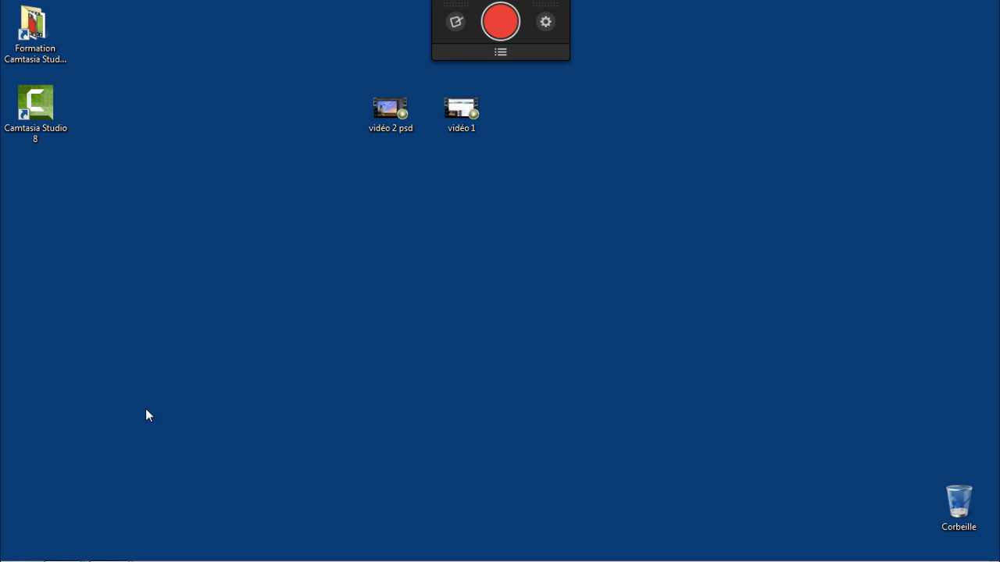
pyautogui.click(17, 551)
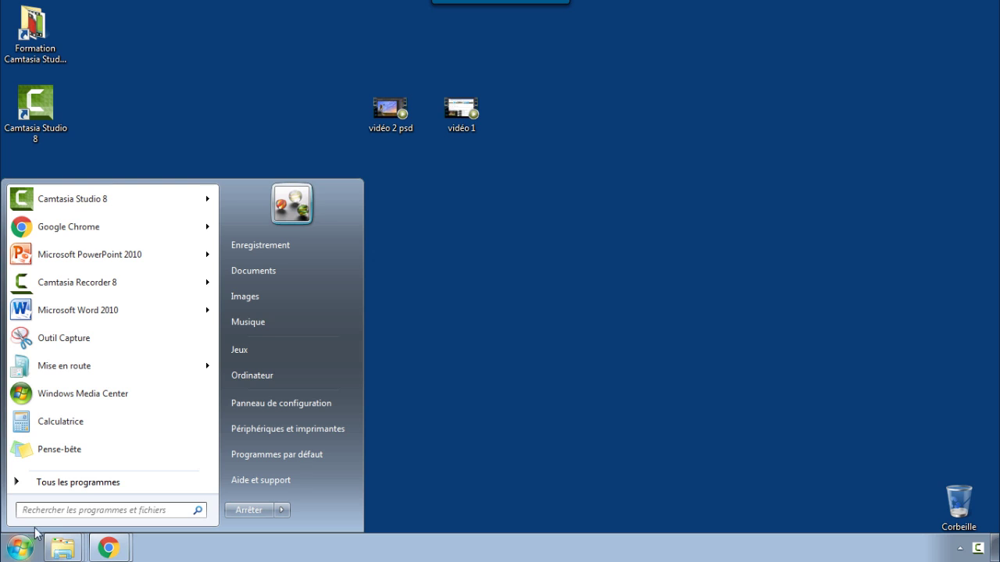
pyautogui.click(60, 481)
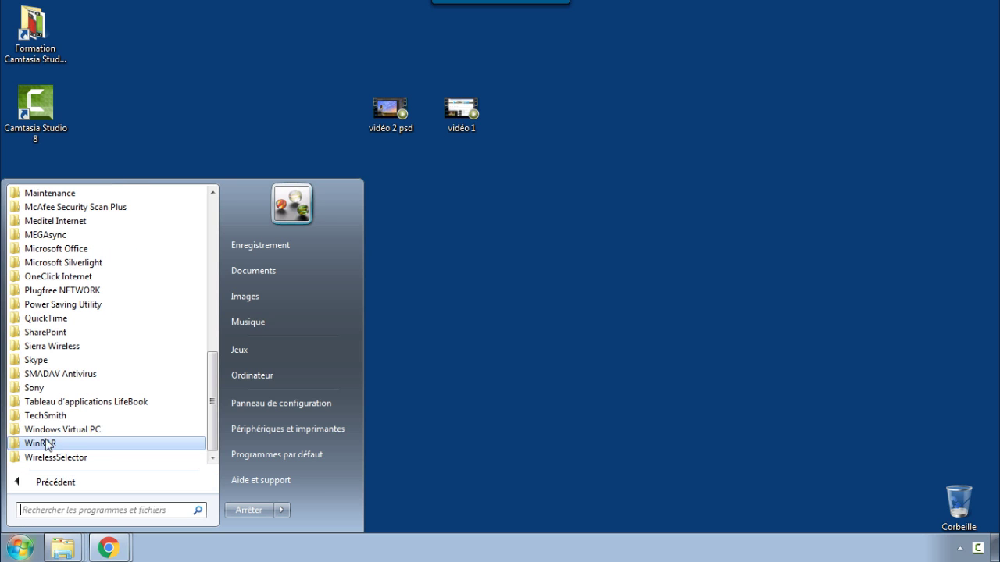
pyautogui.click(36, 419)
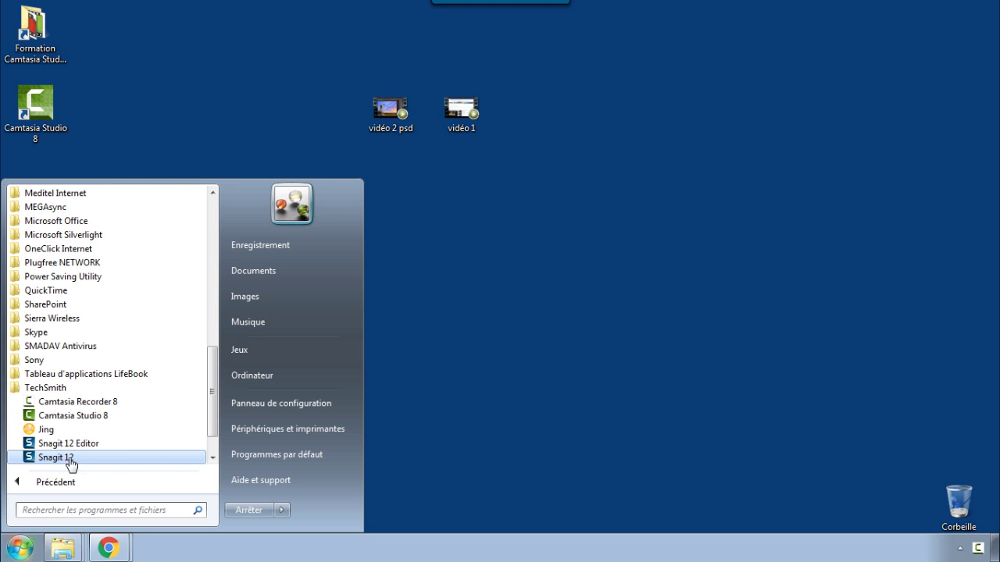
pyautogui.moveTo(504, 19)
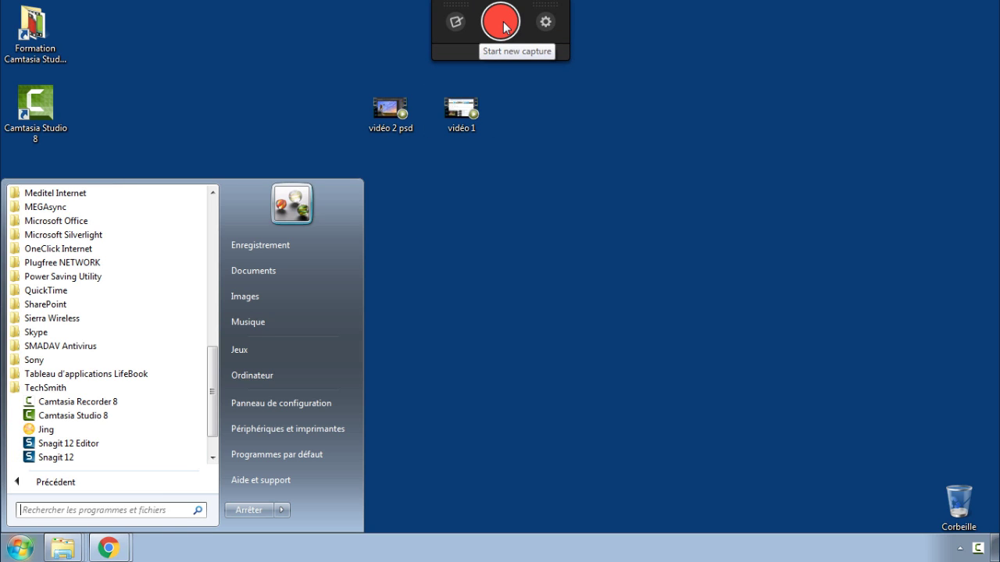
pyautogui.click(503, 27)
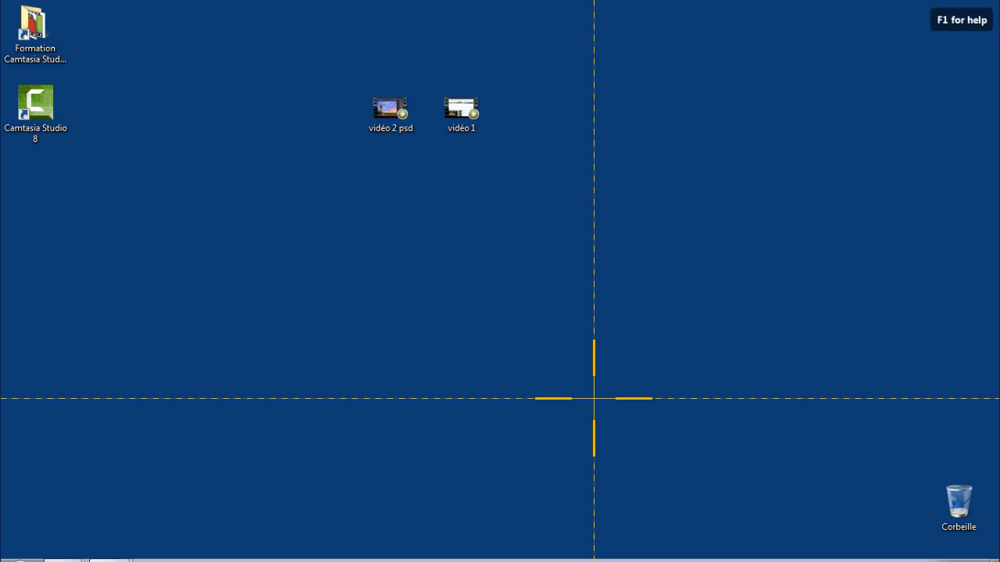
# - Cancel the full-screen 1366 × 768 capture and return to the YouTube page in Chrome
pyautogui.click(320, 287)
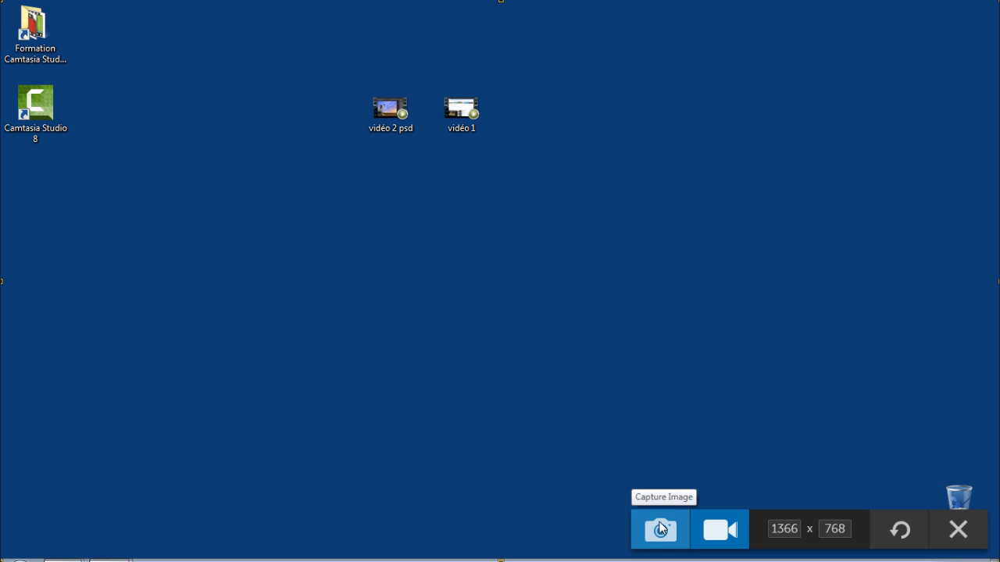
pyautogui.click(958, 530)
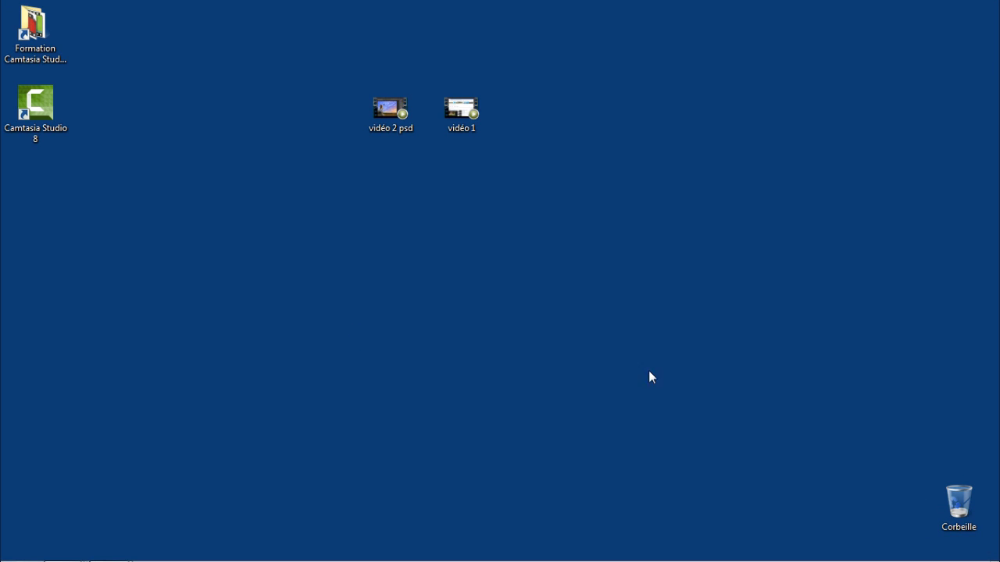
pyautogui.moveTo(153, 558)
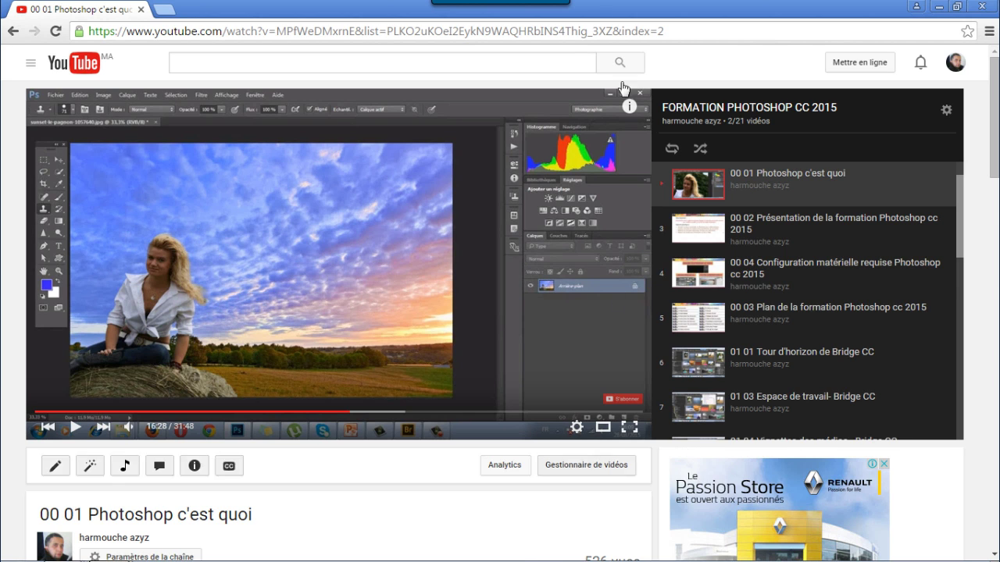
# - Capture the 527 × 350 photo from the paused video frame into Snagit Editor
pyautogui.moveTo(501, 6)
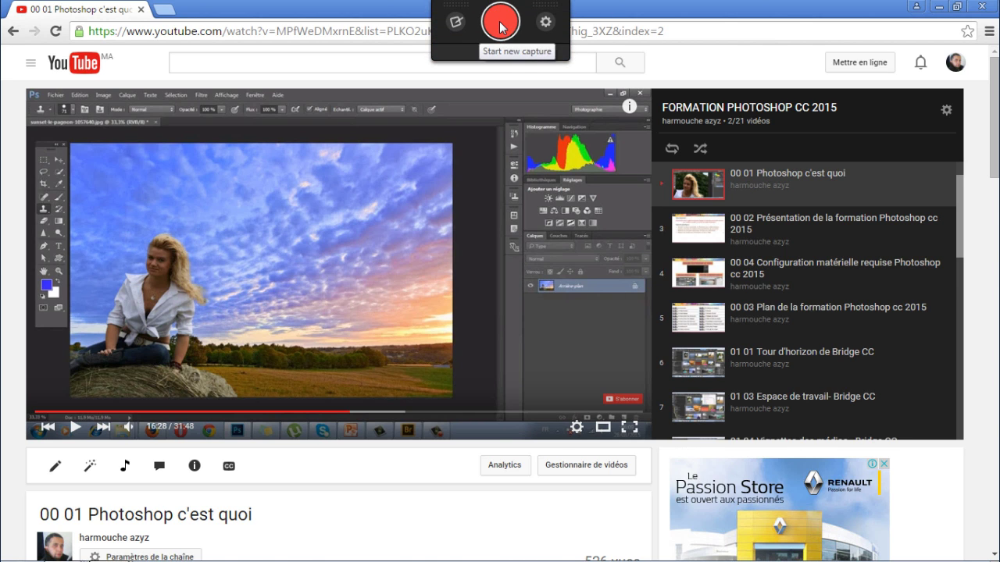
pyautogui.click(500, 27)
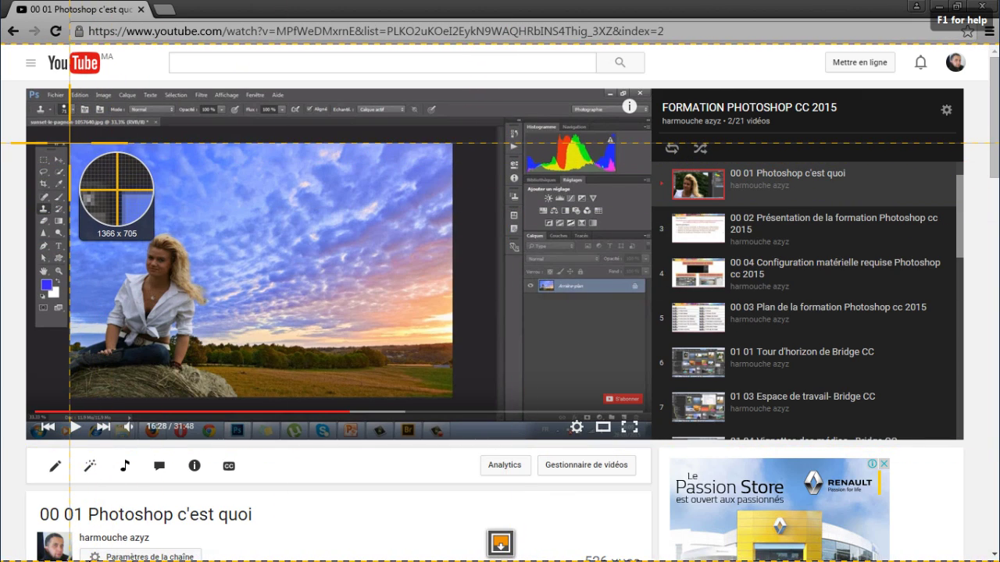
pyautogui.moveTo(70, 143)
pyautogui.mouseDown()
pyautogui.moveTo(498, 452)
pyautogui.moveTo(455, 398)
pyautogui.mouseUp()
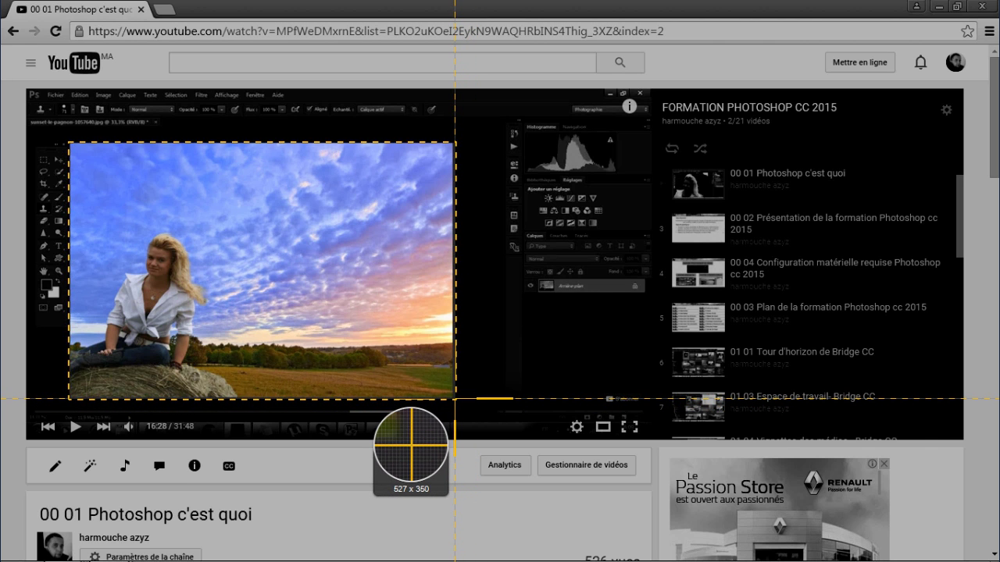
pyautogui.moveTo(455, 398); pyautogui.dragTo(454, 398)
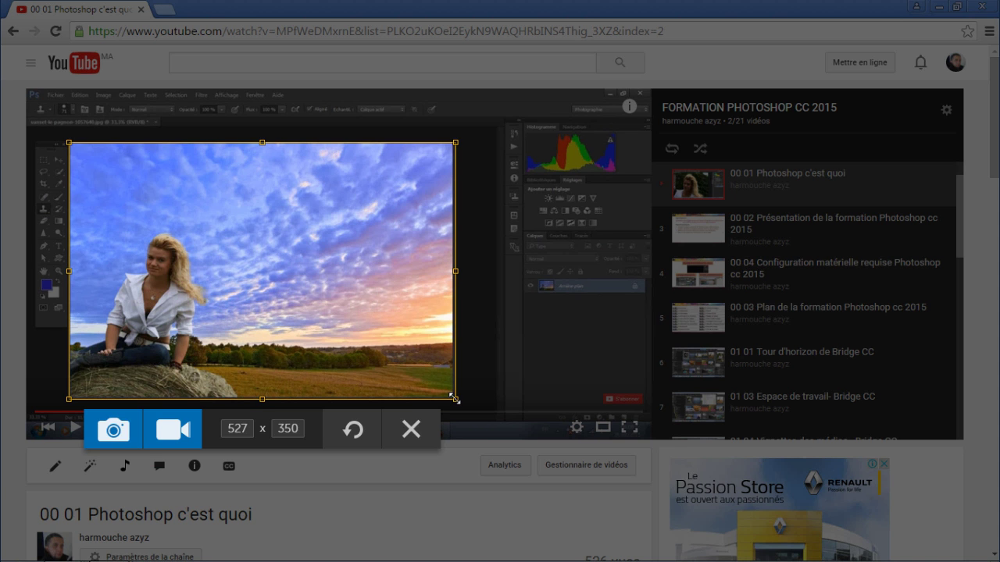
pyautogui.click(113, 431)
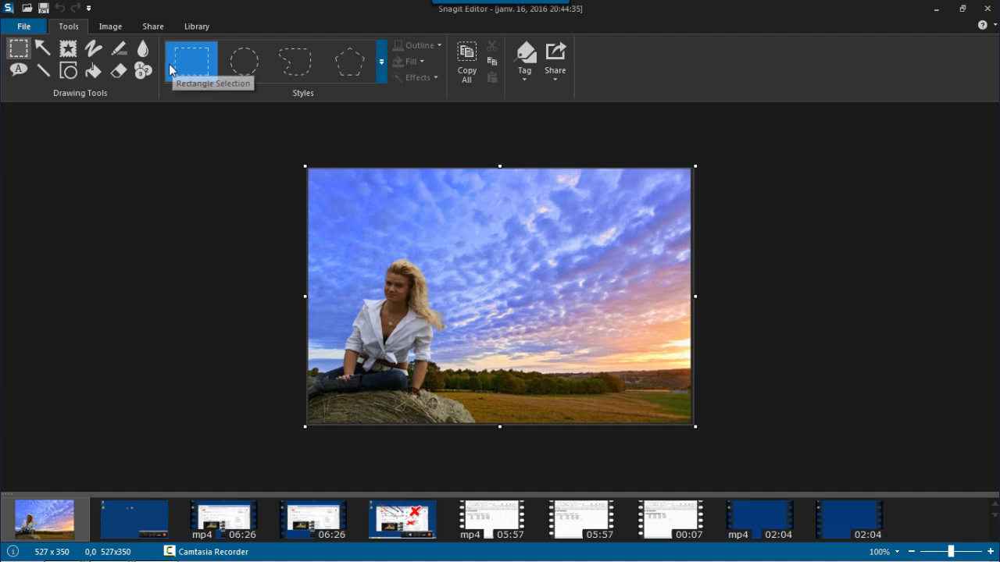
# - Draw a red freehand pen loop across the sky of the photo
pyautogui.click(119, 51)
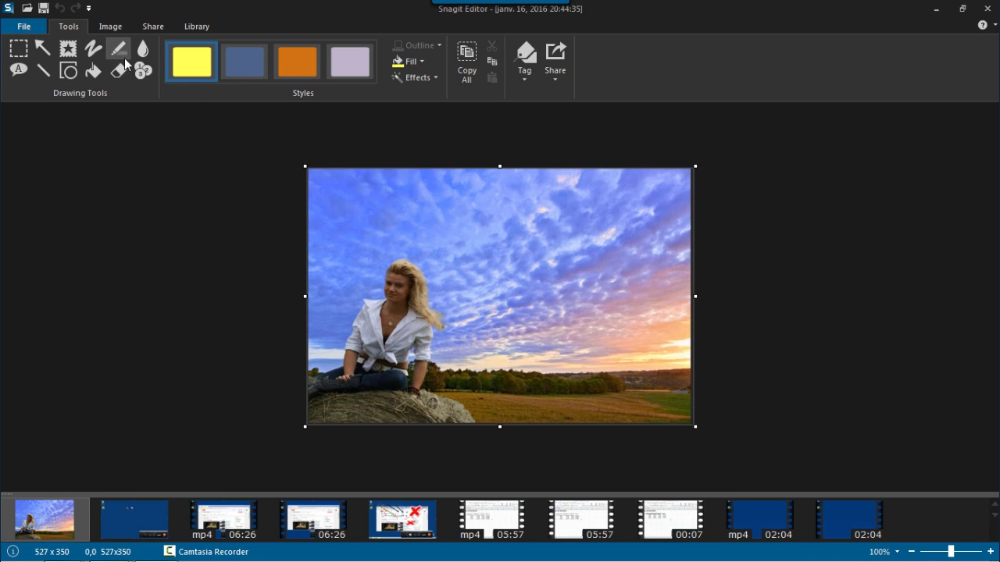
pyautogui.click(93, 50)
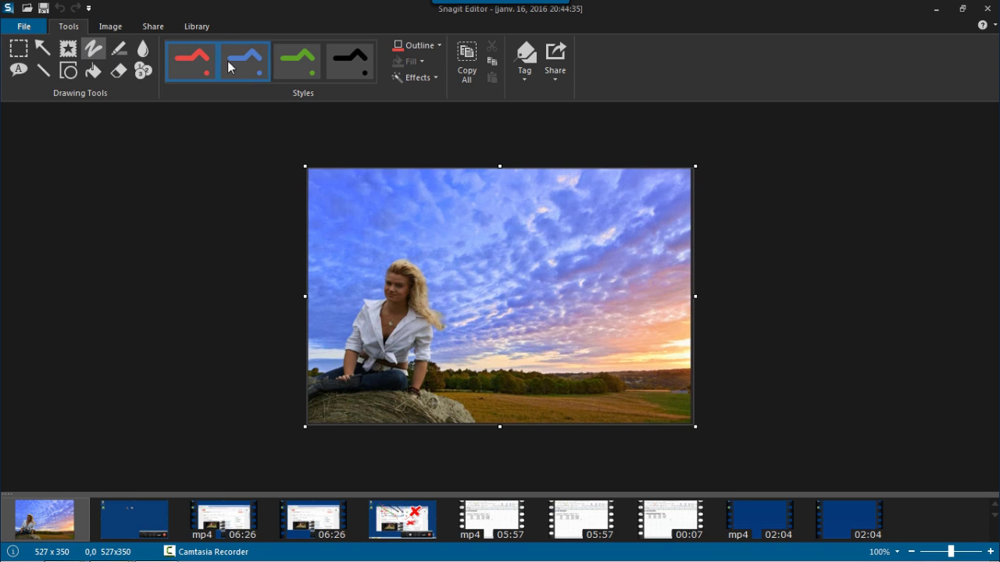
pyautogui.click(380, 76)
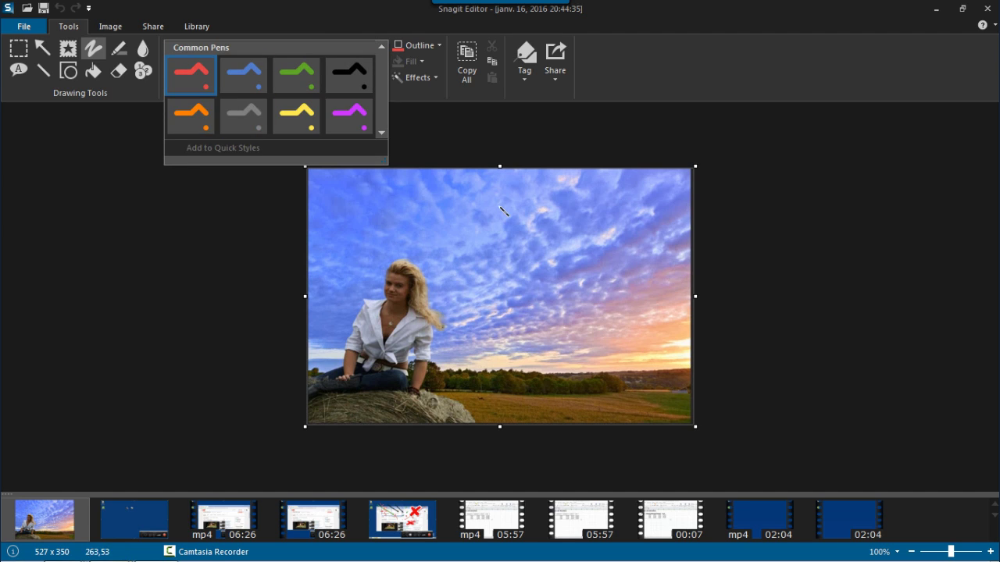
pyautogui.moveTo(430, 207)
pyautogui.mouseDown()
pyautogui.moveTo(477, 219)
pyautogui.moveTo(542, 273)
pyautogui.moveTo(555, 204)
pyautogui.mouseUp()
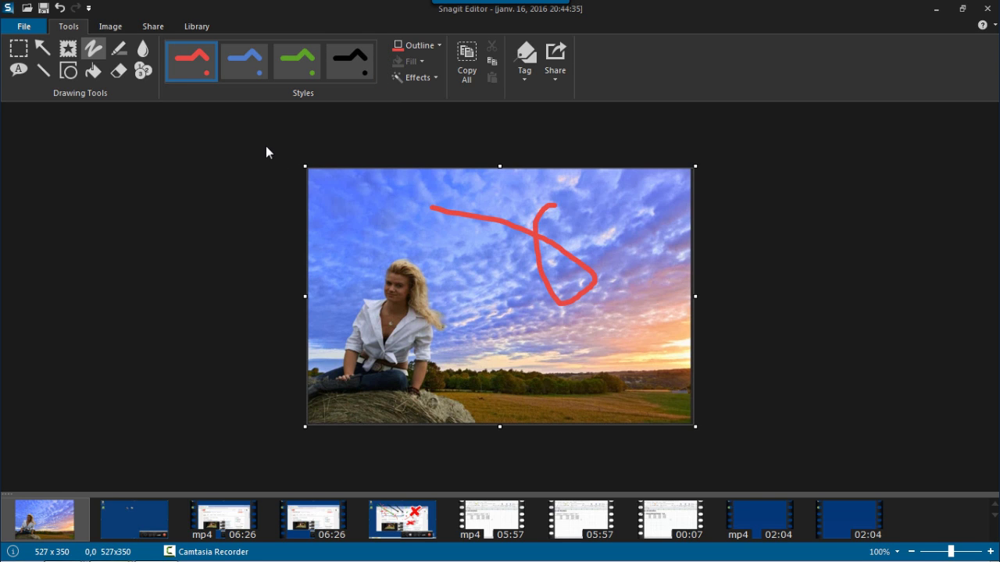
# - Select the Fill tool and show its available fill colours
pyautogui.click(118, 49)
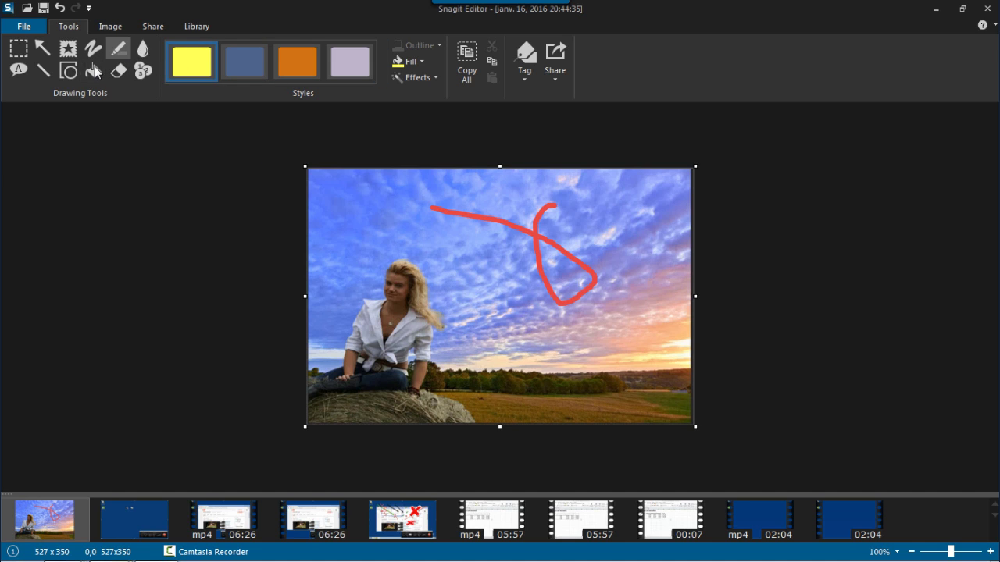
pyautogui.click(92, 71)
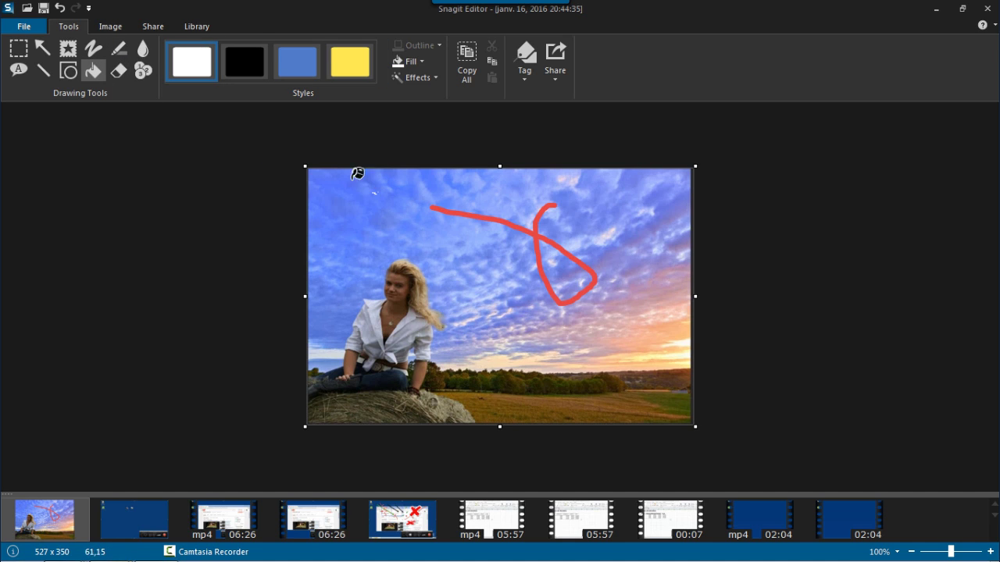
pyautogui.click(382, 78)
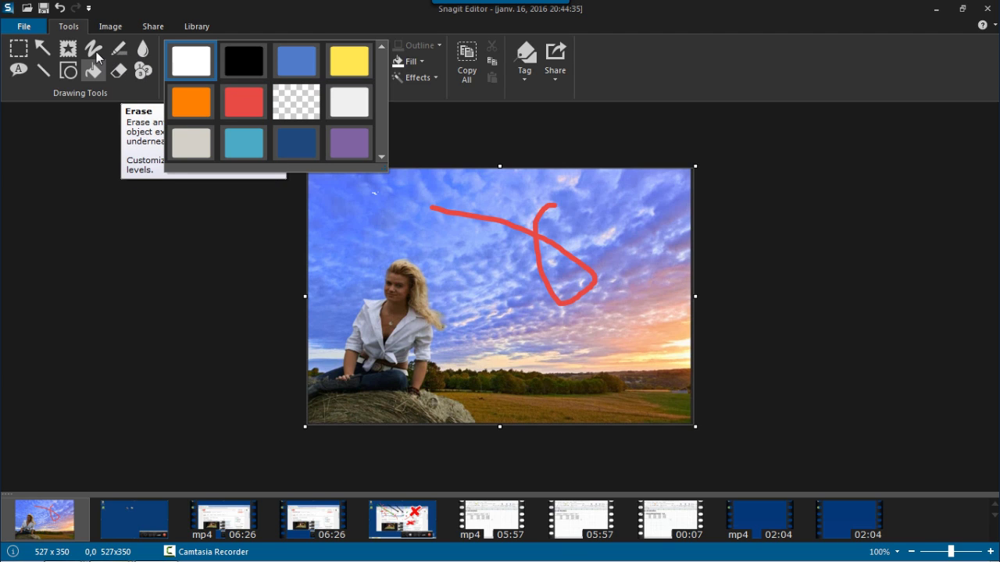
# - Stamp three green checks and three red X's across the sky
pyautogui.click(68, 49)
pyautogui.click(248, 64)
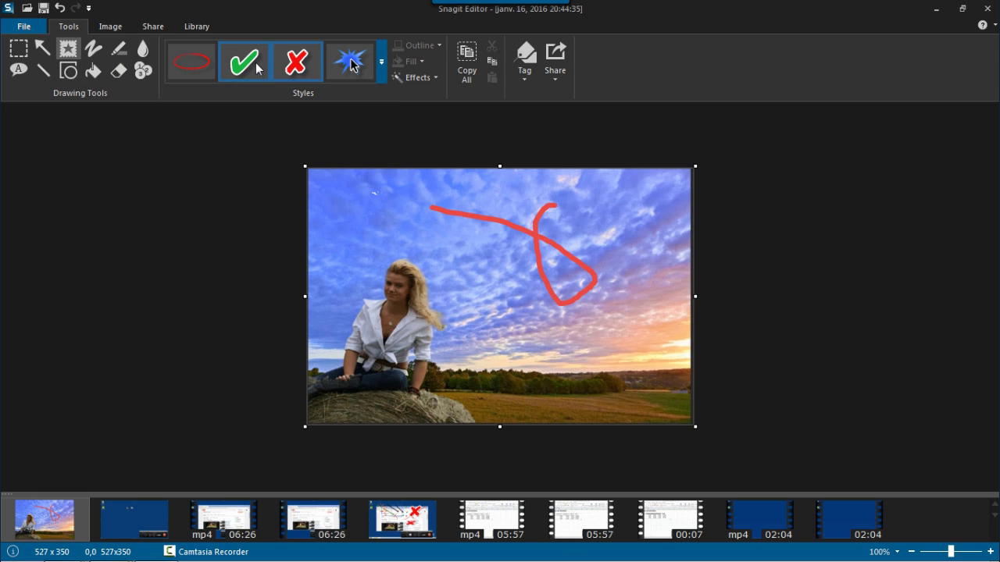
pyautogui.click(616, 228)
pyautogui.click(624, 304)
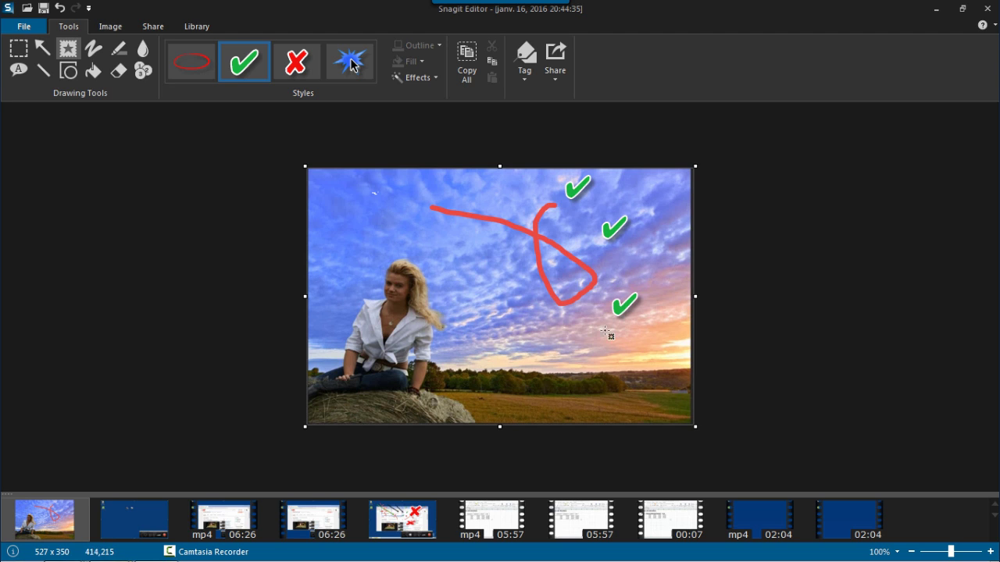
pyautogui.click(545, 349)
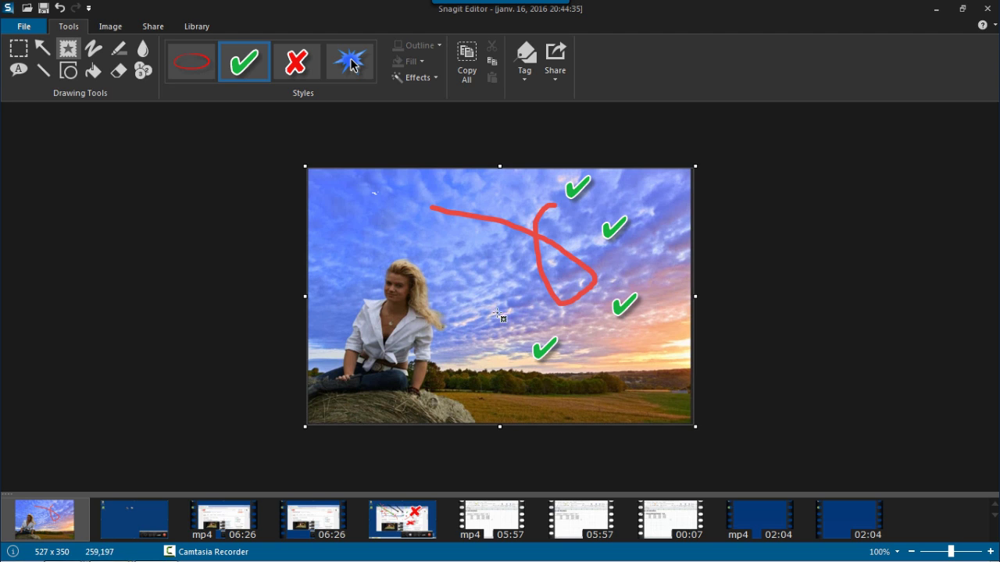
pyautogui.click(300, 66)
pyautogui.click(392, 204)
pyautogui.click(426, 249)
pyautogui.click(500, 277)
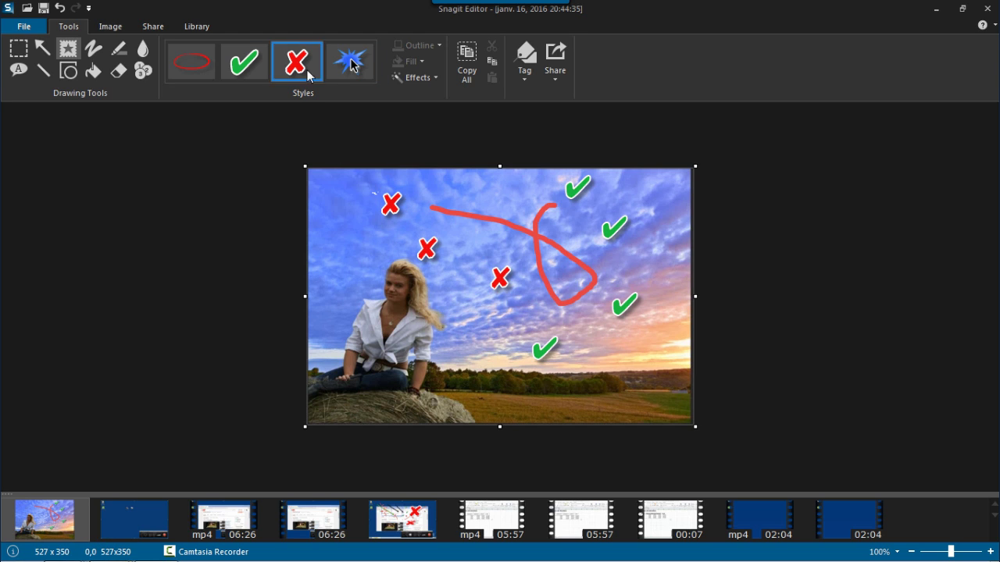
# - Add three blue starbursts at the top-left and a red ellipse on the field
pyautogui.click(357, 67)
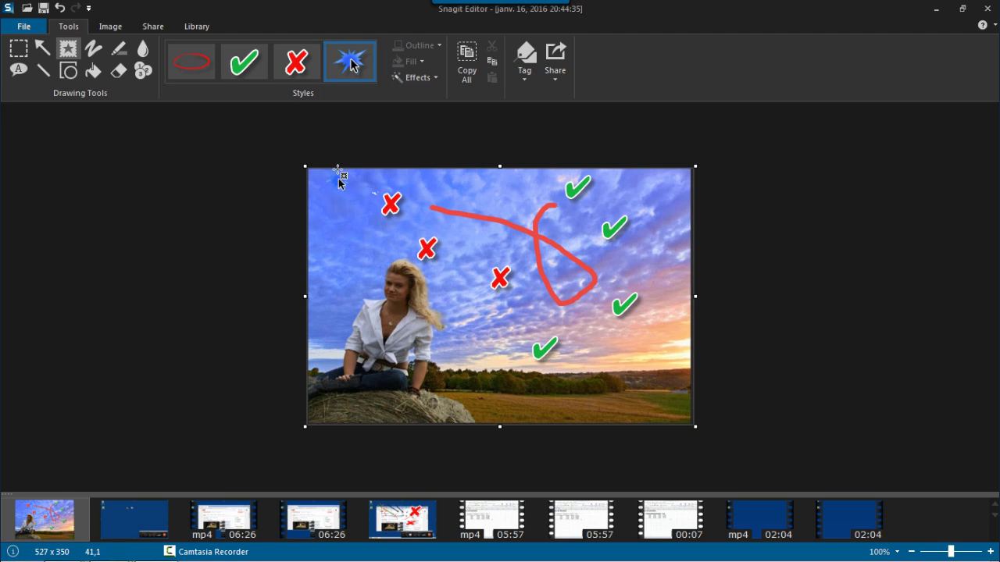
pyautogui.click(364, 204)
pyautogui.click(367, 225)
pyautogui.click(379, 245)
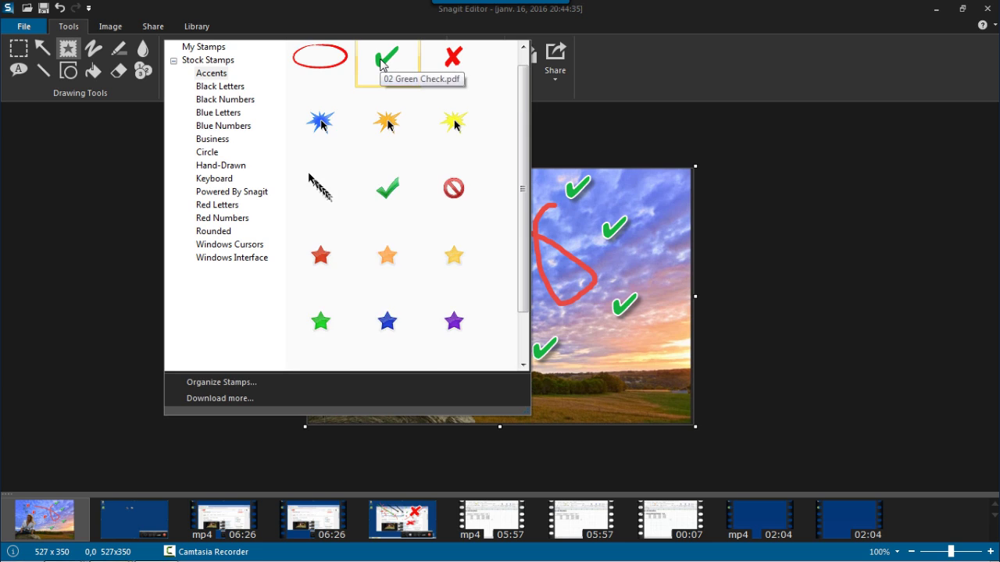
pyautogui.click(381, 65)
pyautogui.click(192, 67)
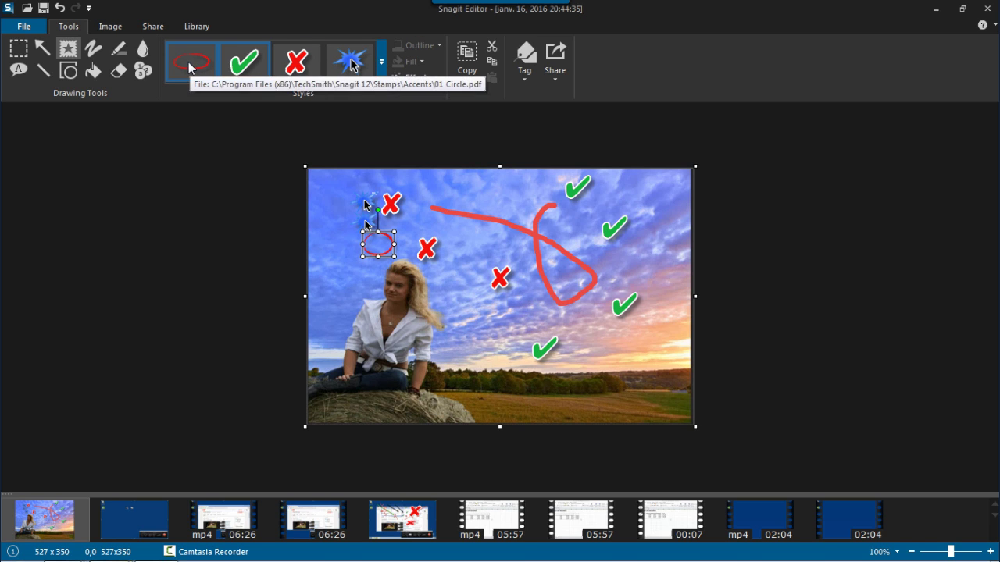
pyautogui.click(541, 396)
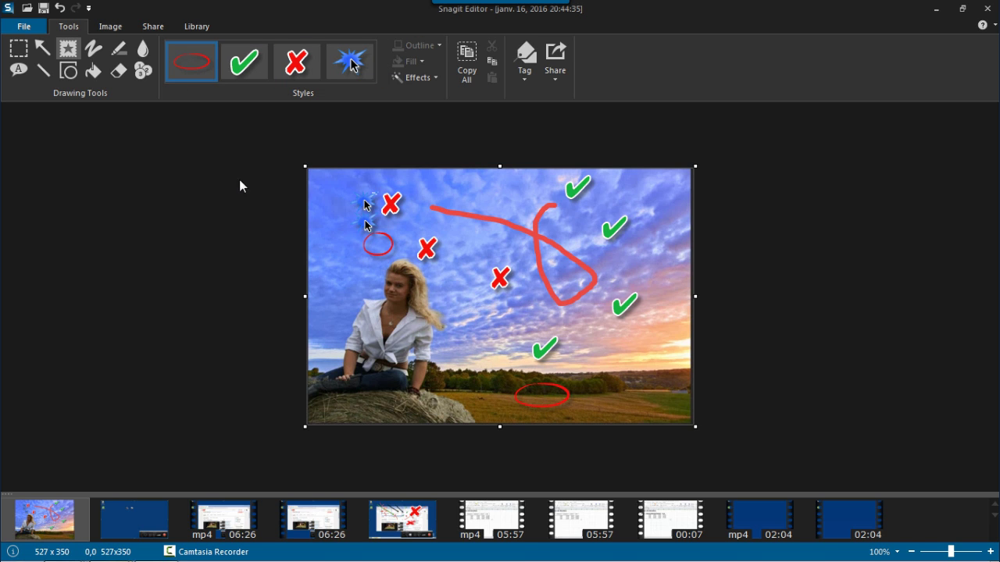
# - Draw an arrow from the woman toward the right and colour it green
pyautogui.click(43, 47)
pyautogui.moveTo(364, 296); pyautogui.dragTo(523, 327)
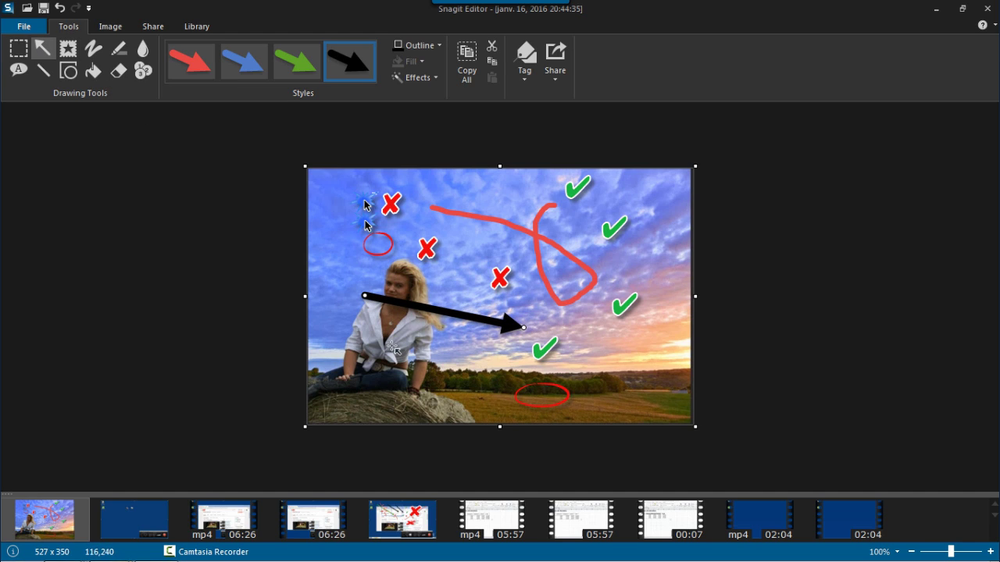
pyautogui.click(187, 66)
pyautogui.click(296, 62)
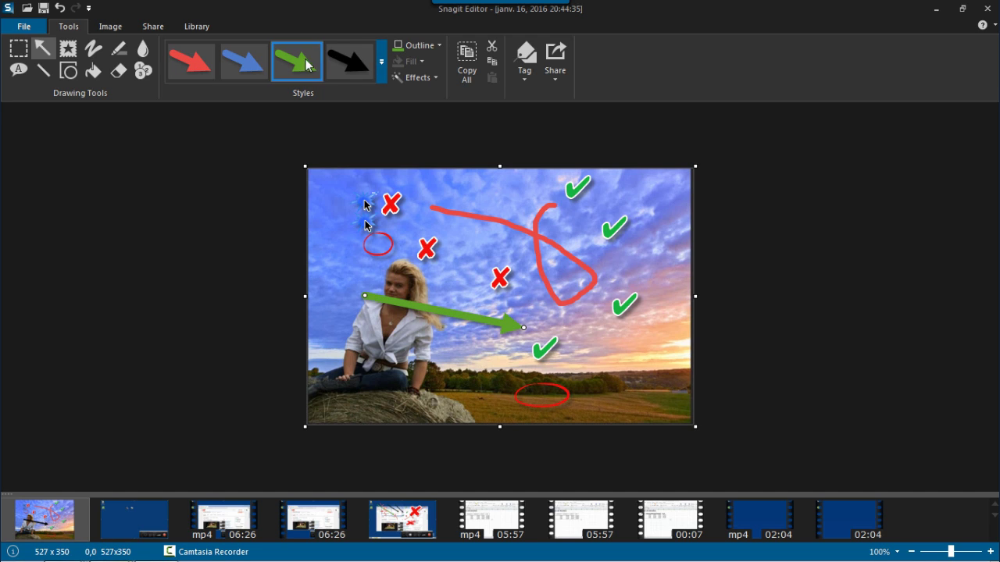
pyautogui.click(26, 29)
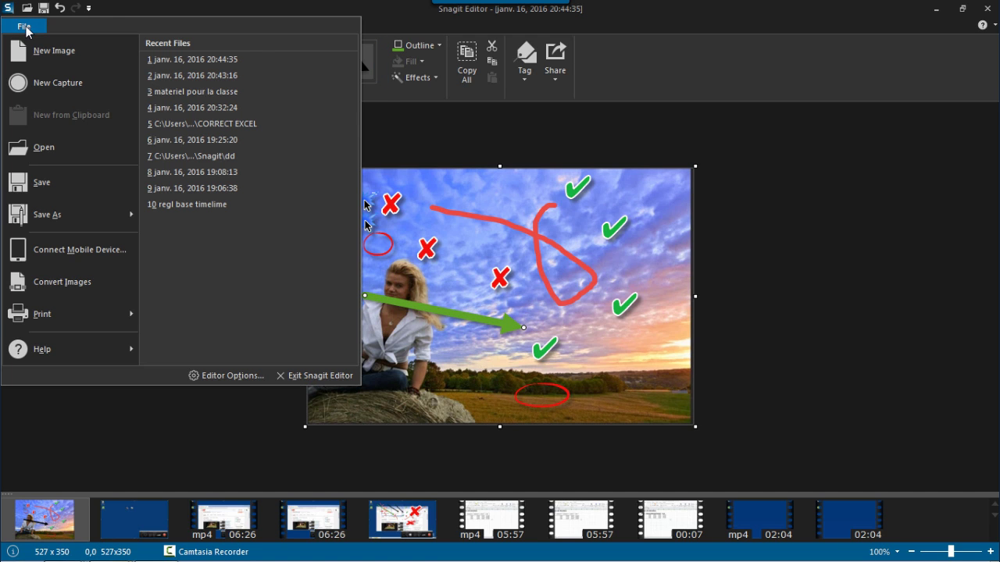
# - Save the image to Bureau as PNG 2016-01-16_20-44-35, then show the desktop
pyautogui.click(35, 176)
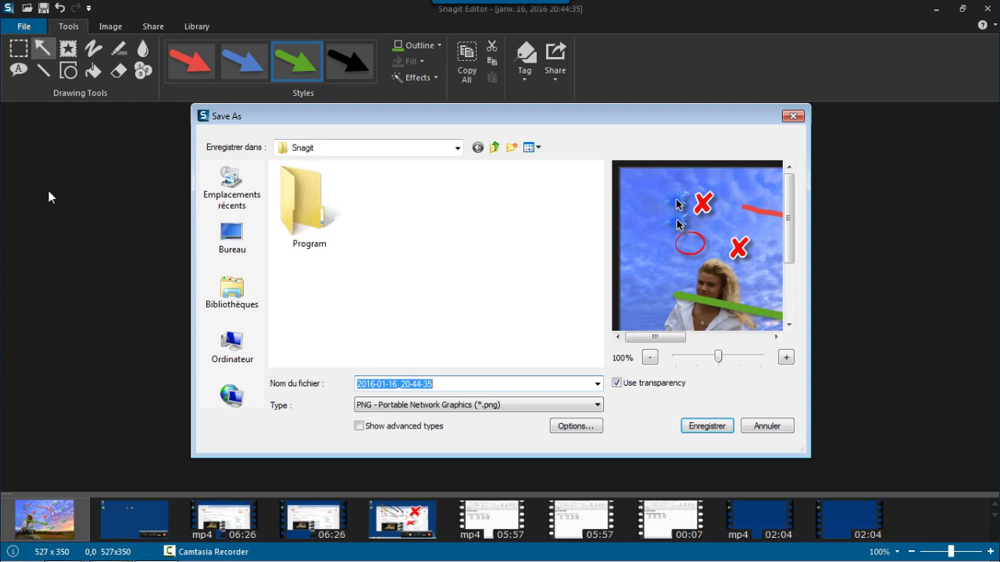
pyautogui.click(232, 242)
pyautogui.click(702, 426)
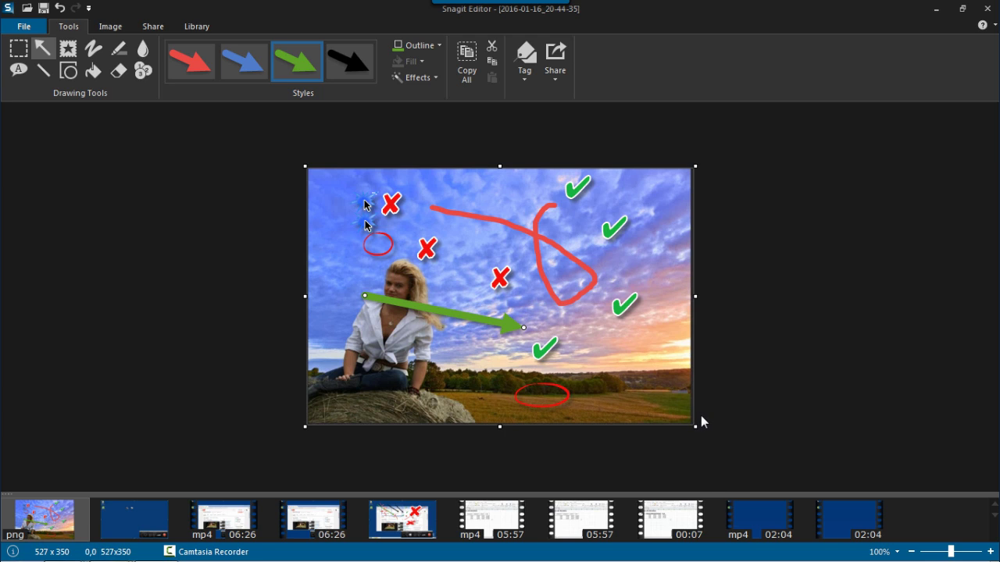
pyautogui.press('super+d')
# - Place the PNG icon beside the video files and move the Lecteur Camtasia error dialog higher
pyautogui.moveTo(35, 192); pyautogui.dragTo(205, 137)
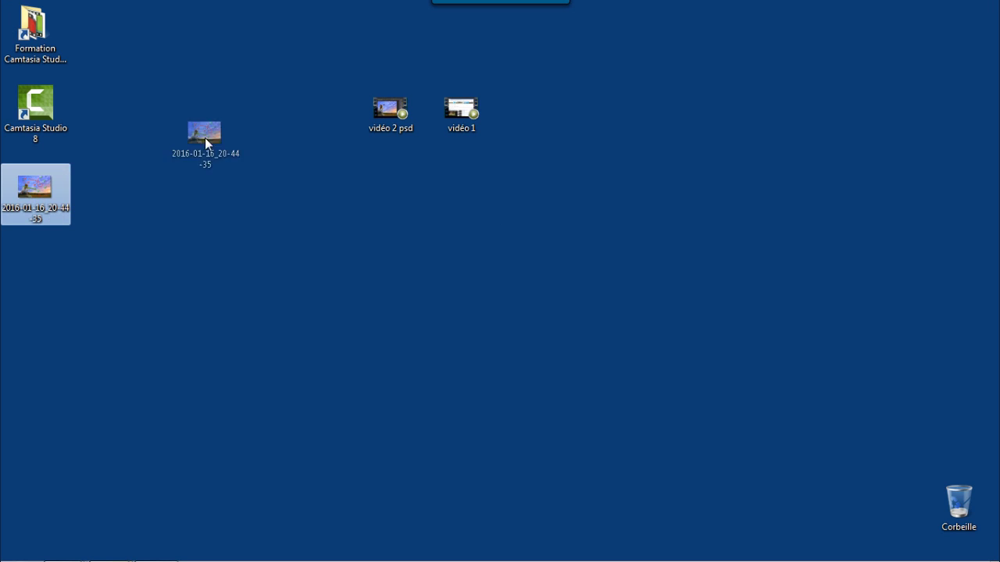
pyautogui.moveTo(297, 119); pyautogui.dragTo(299, 121)
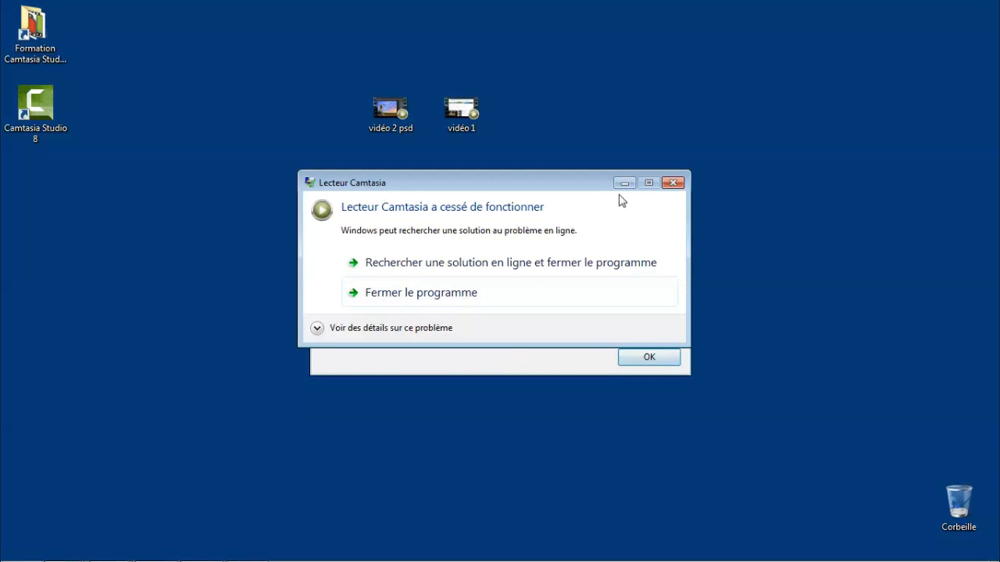
pyautogui.moveTo(556, 259); pyautogui.dragTo(557, 206)
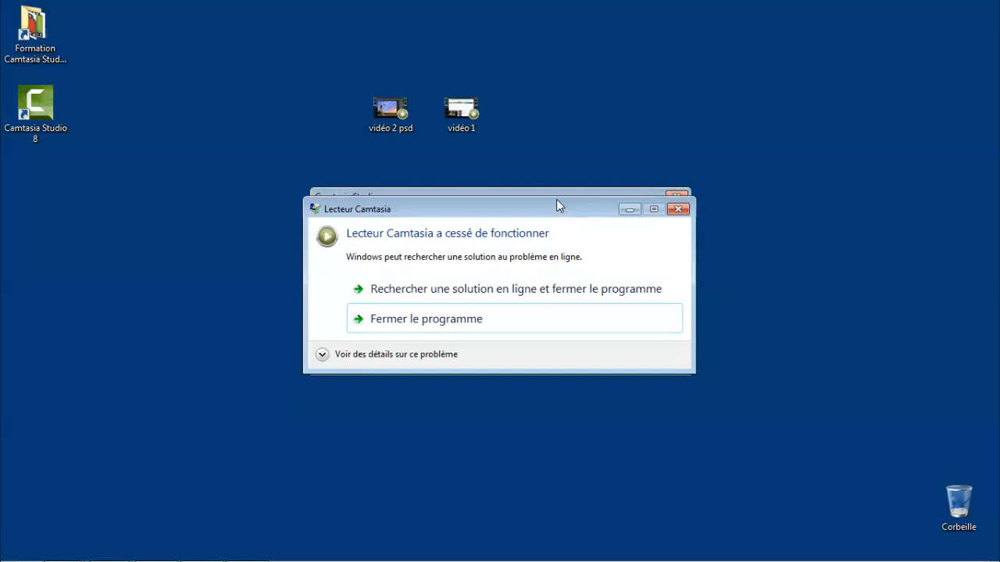